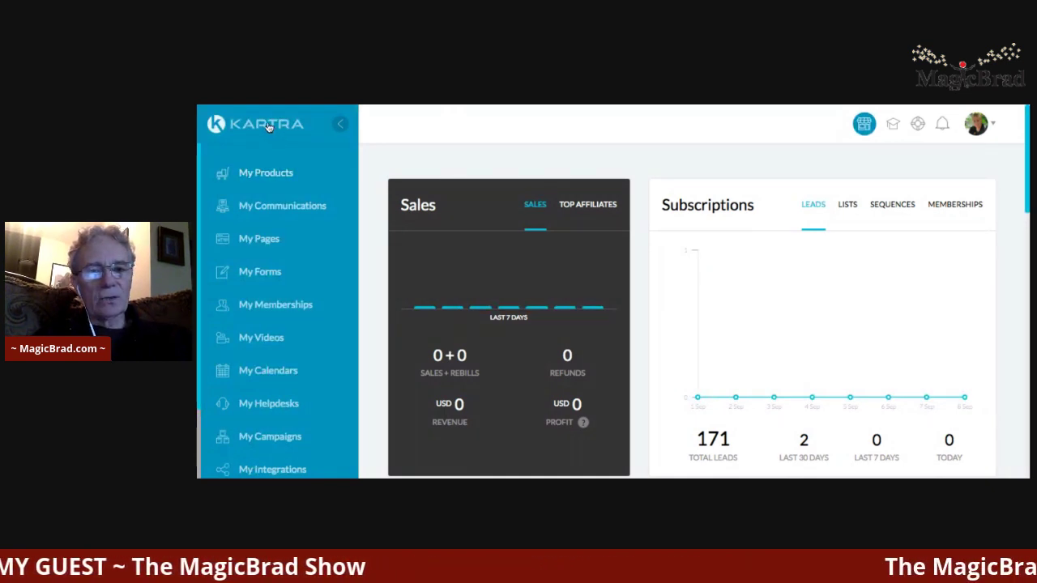
# - Open My Products and look over the Event Expo BackWall Booth product: 0 sales, USD 0 revenue
pyautogui.click(271, 173)
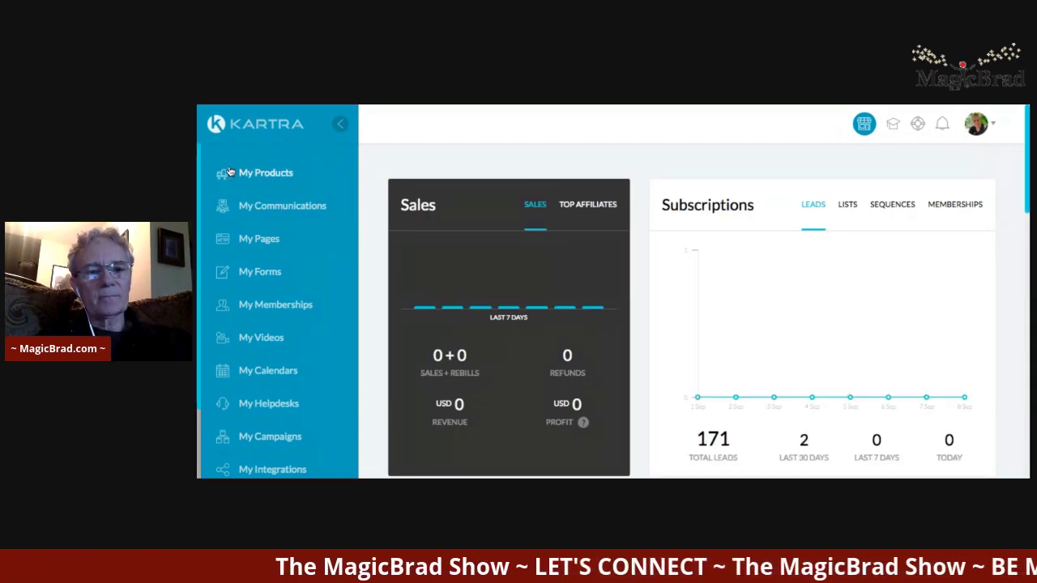
pyautogui.click(256, 172)
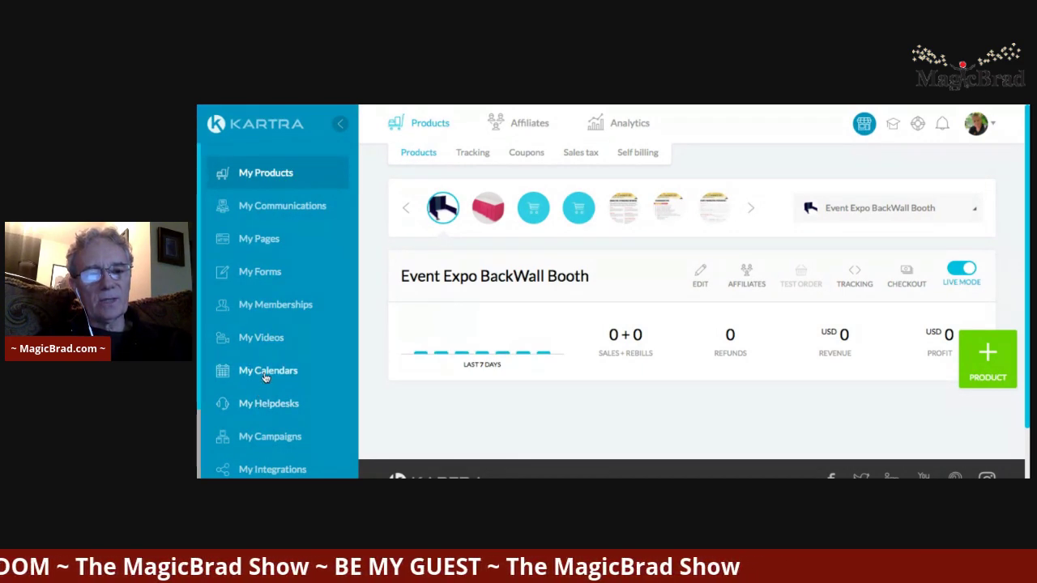
pyautogui.scroll(-1, 263, 377)
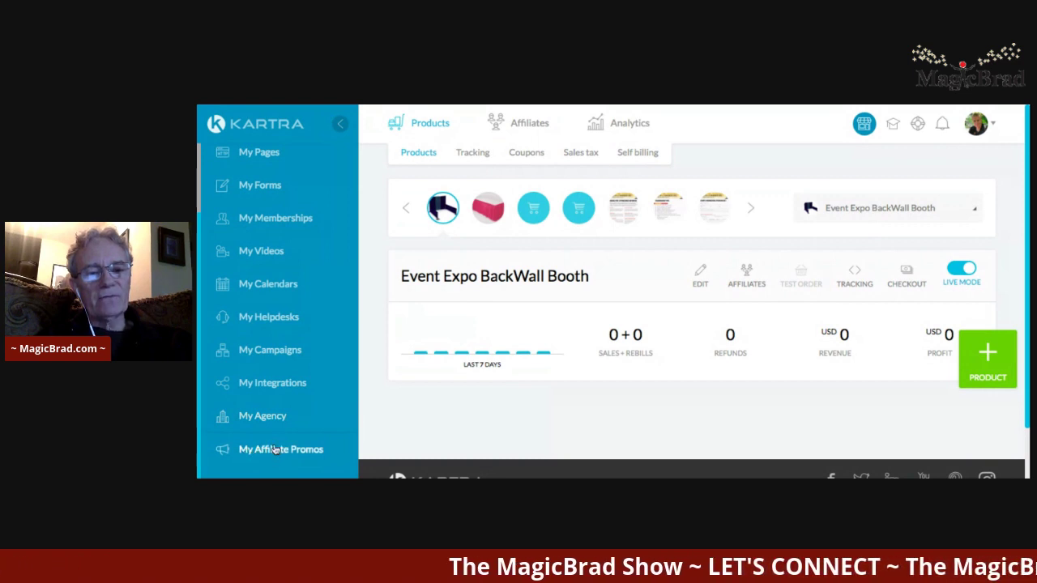
pyautogui.scroll(3, 272, 437)
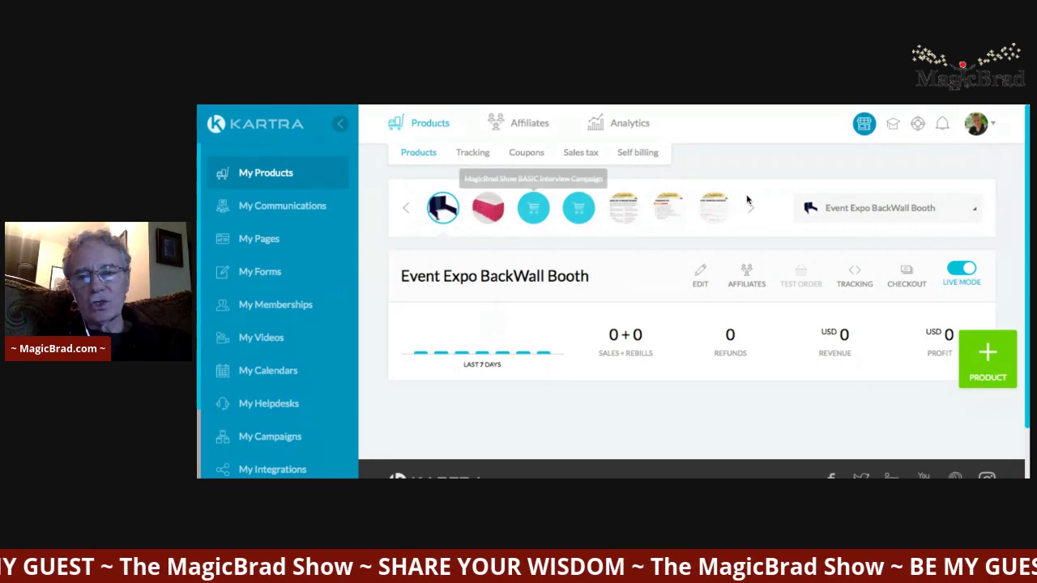
pyautogui.click(863, 212)
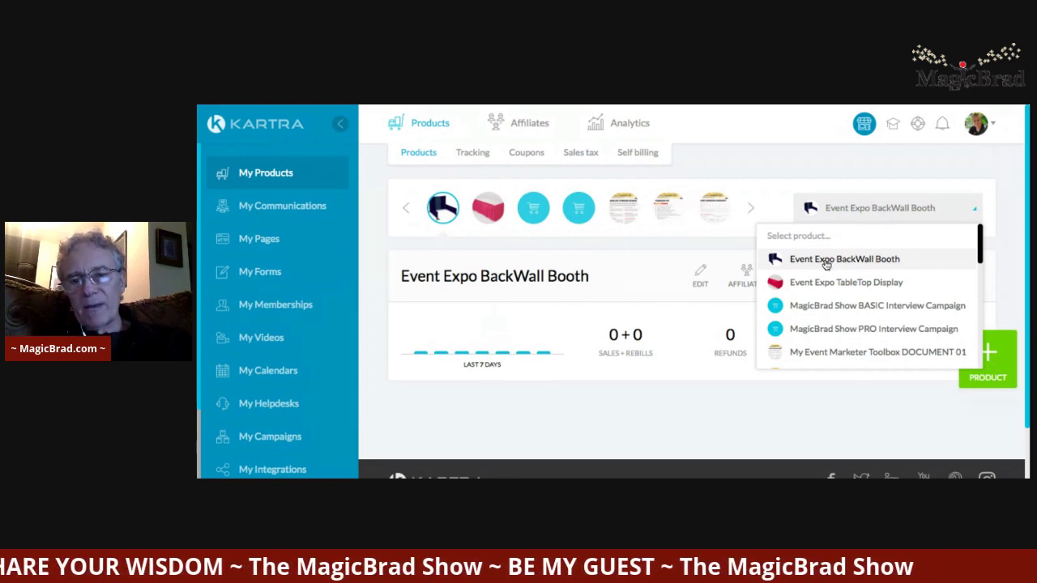
pyautogui.scroll(-1, 851, 280)
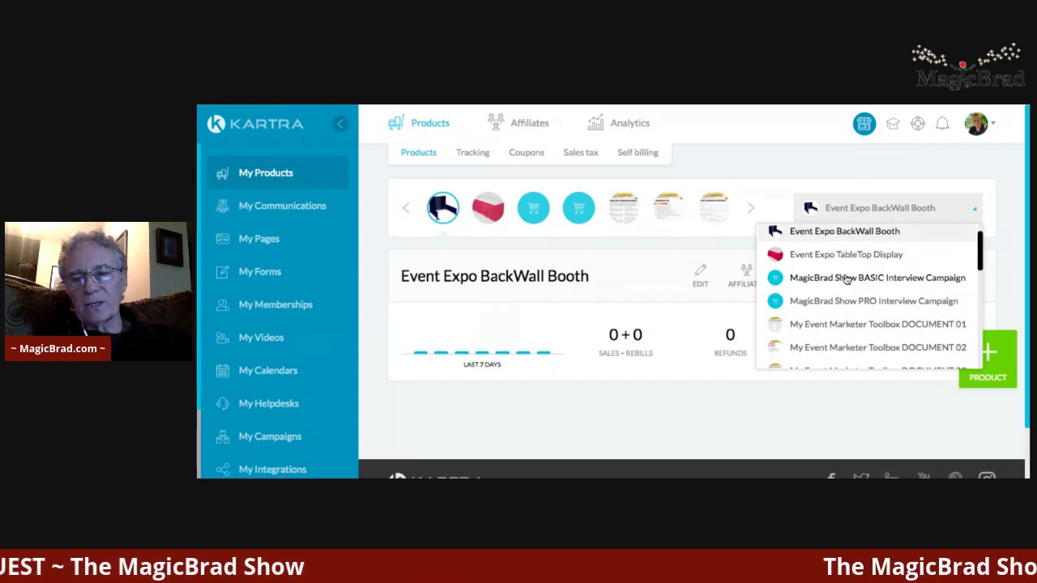
pyautogui.scroll(-2, 867, 300)
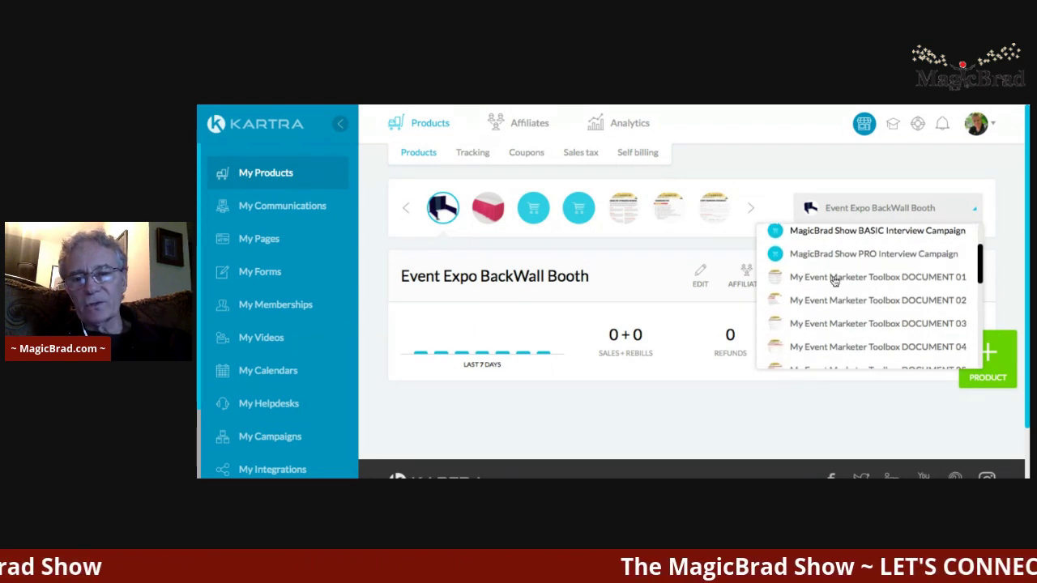
pyautogui.scroll(-2, 836, 282)
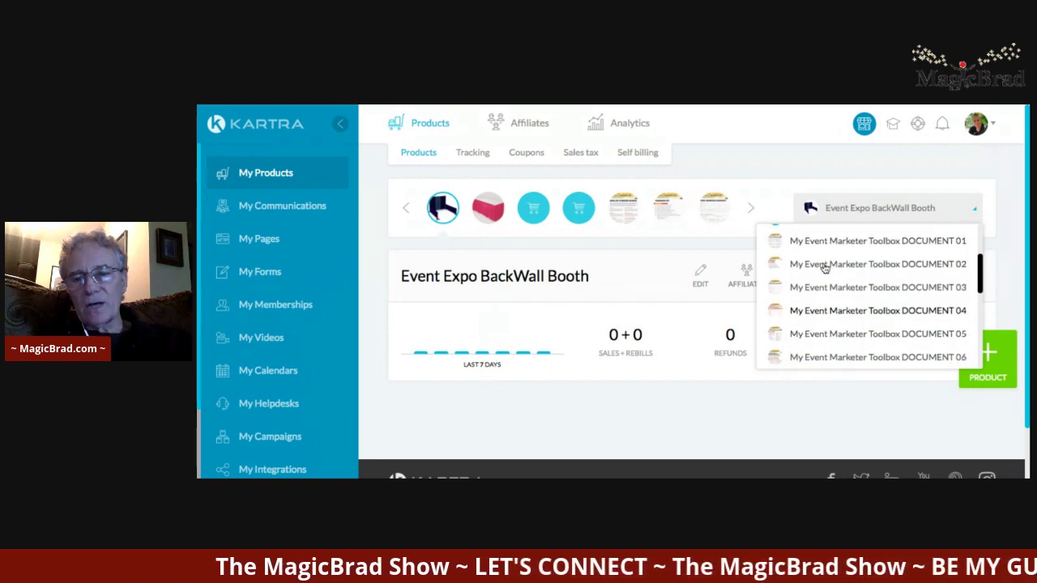
pyautogui.scroll(-2, 822, 322)
pyautogui.scroll(-6, 822, 321)
pyautogui.scroll(-2, 871, 296)
pyautogui.scroll(10, 845, 303)
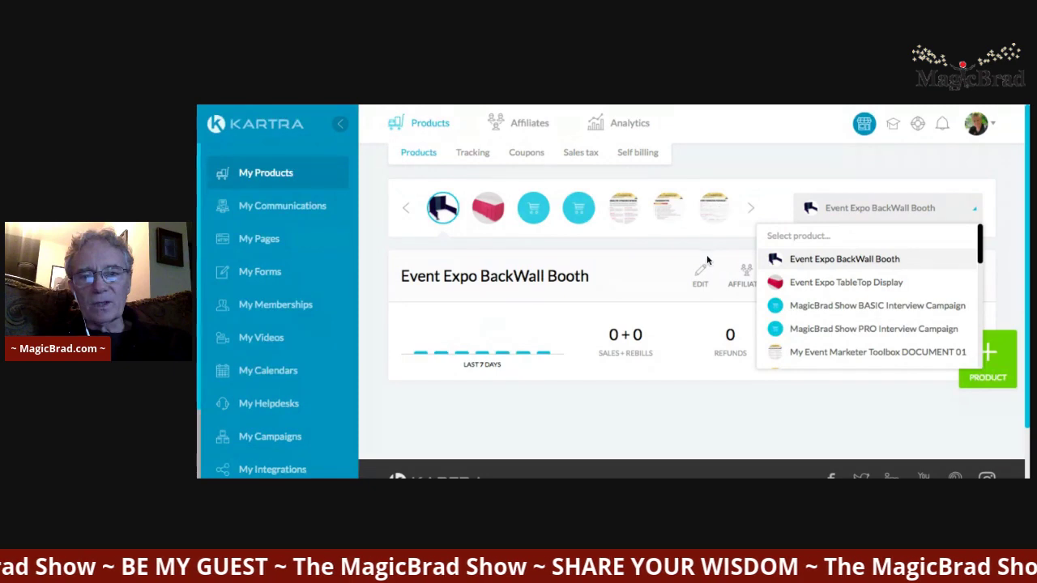
pyautogui.click(666, 256)
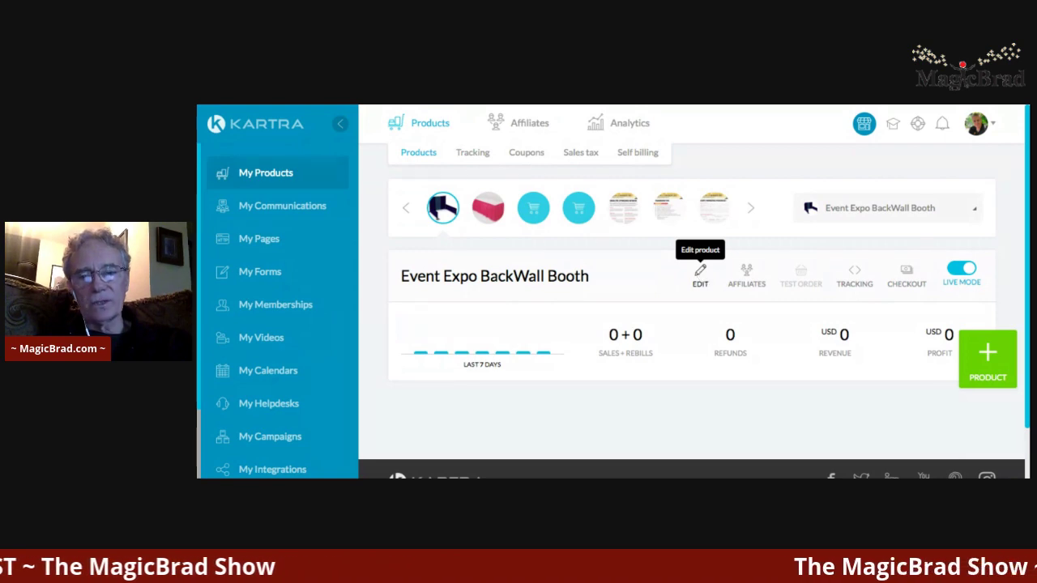
# - Start editing the Event Expo BackWall Booth product, keeping its internal name
pyautogui.click(700, 272)
pyautogui.click(663, 308)
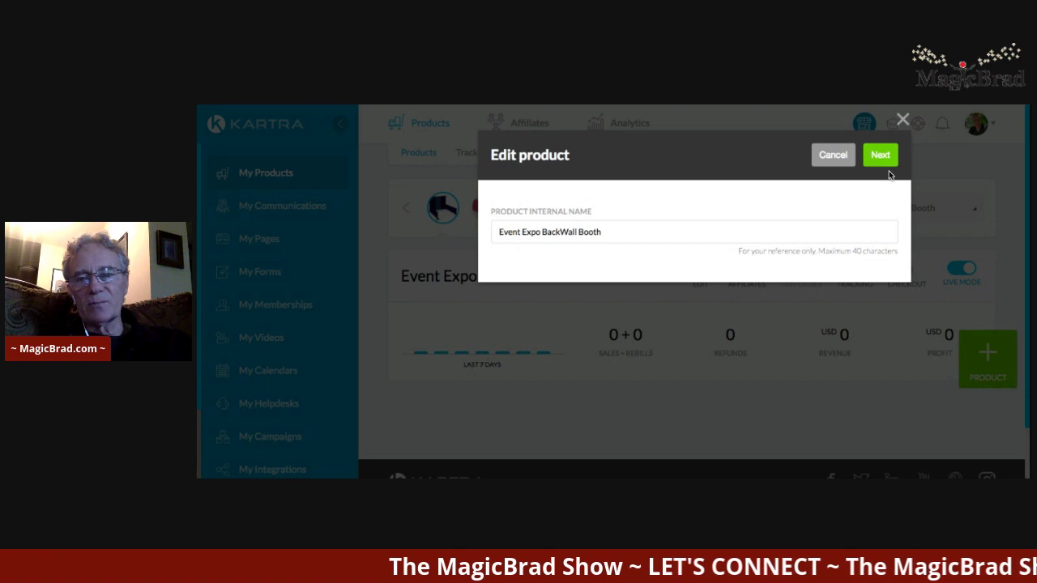
pyautogui.click(881, 158)
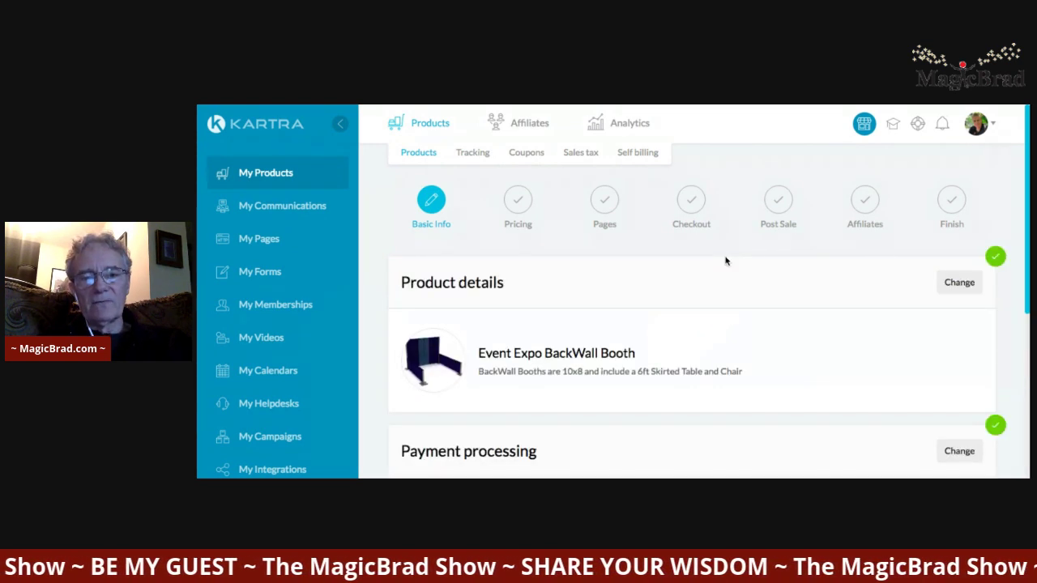
pyautogui.scroll(-1, 708, 296)
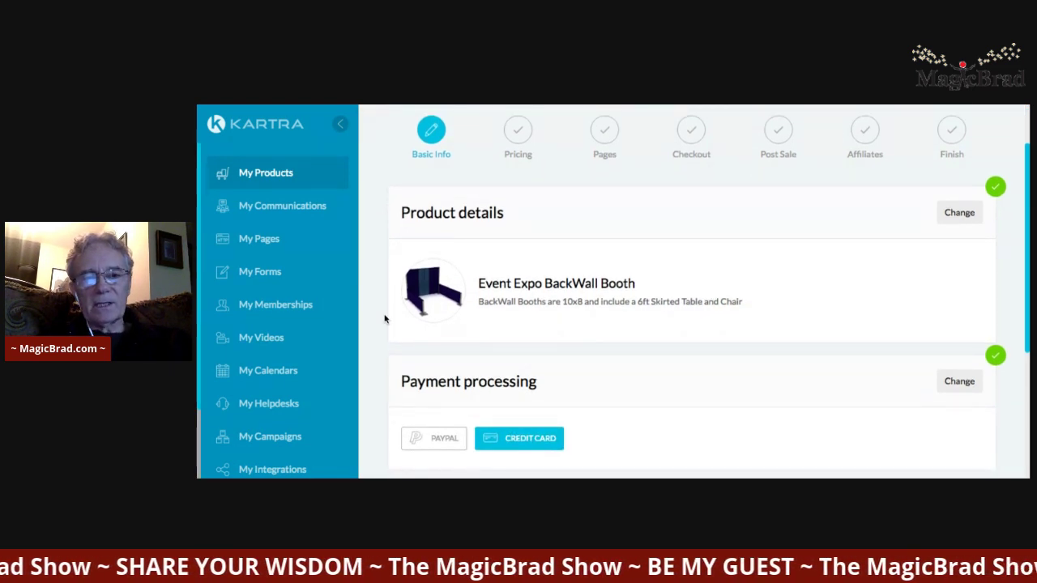
# - Open the product's name and description under Product details and save them unchanged
pyautogui.click(962, 217)
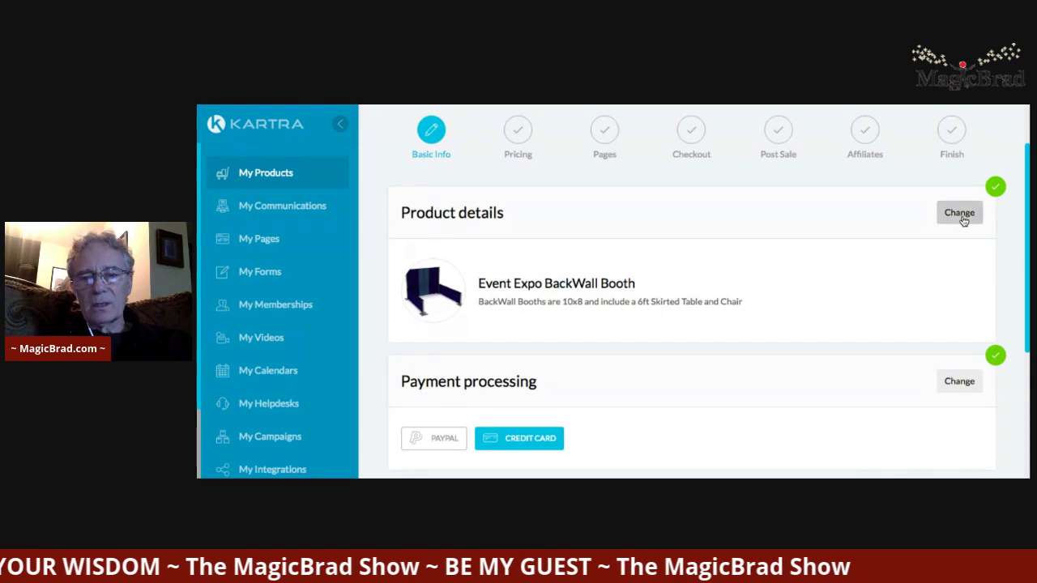
pyautogui.scroll(-1, 789, 280)
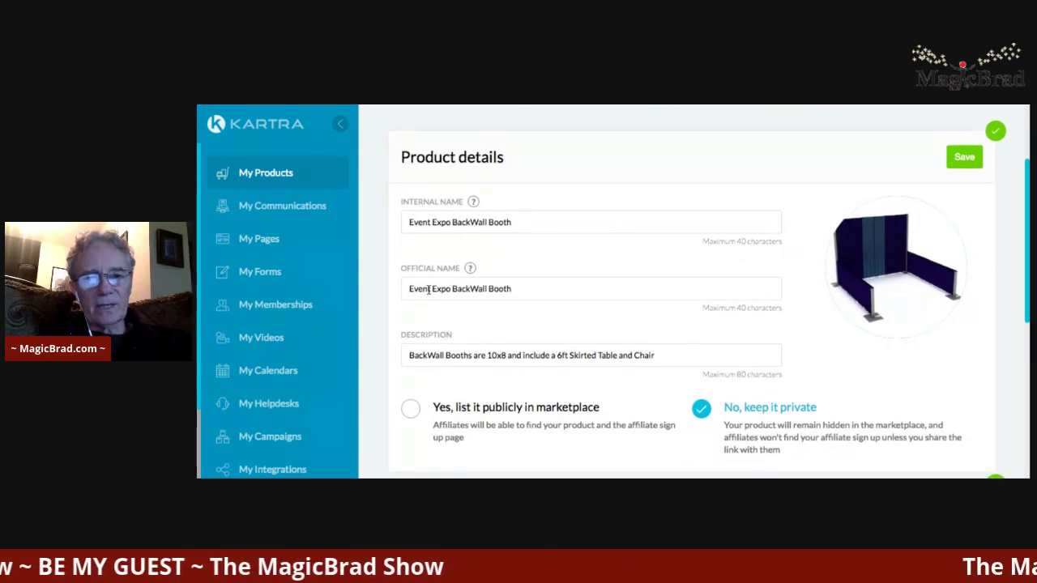
pyautogui.scroll(-2, 428, 290)
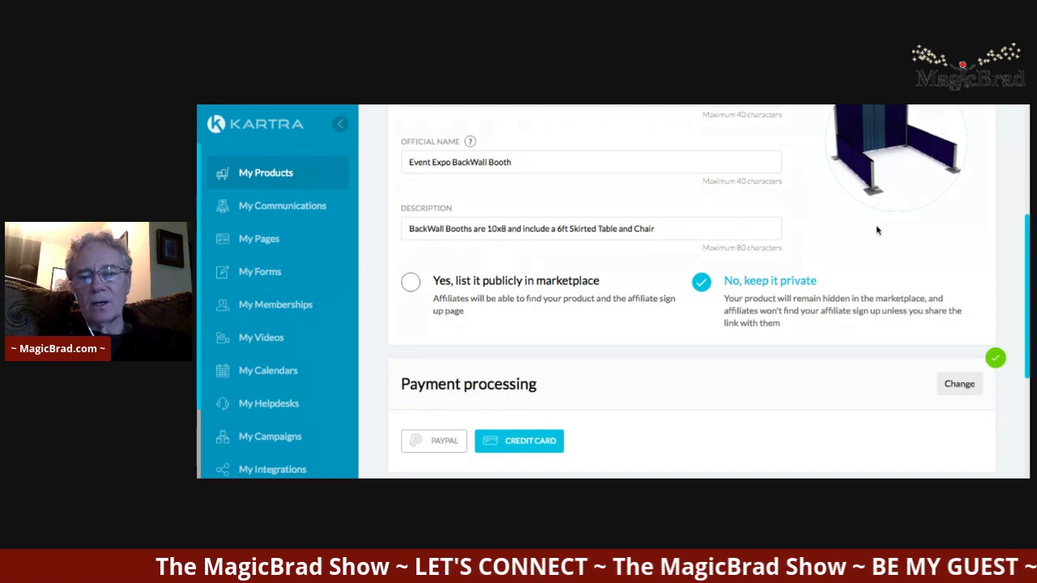
pyautogui.scroll(-1, 765, 289)
pyautogui.scroll(-5, 764, 288)
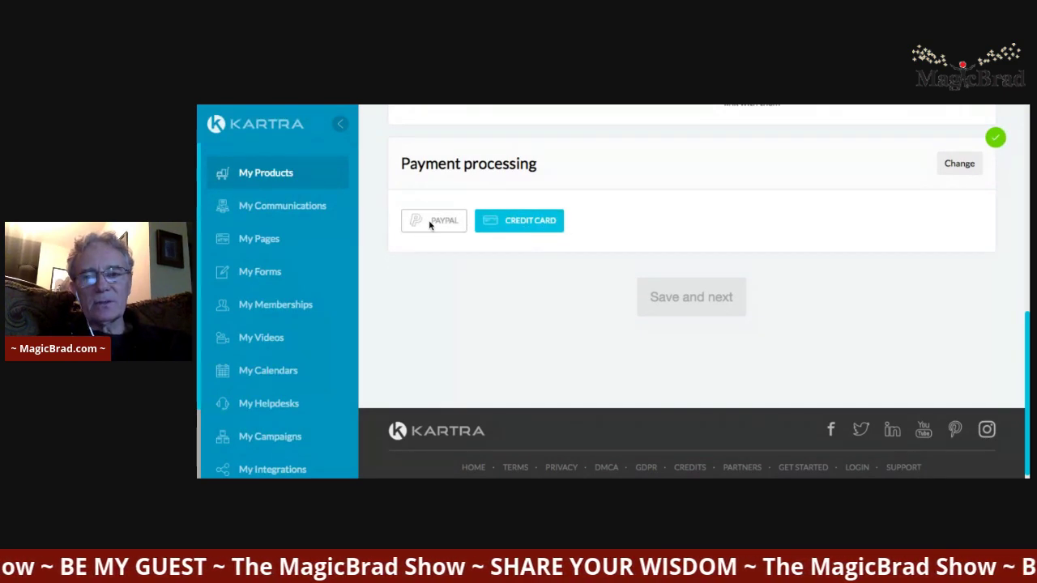
pyautogui.scroll(8, 430, 225)
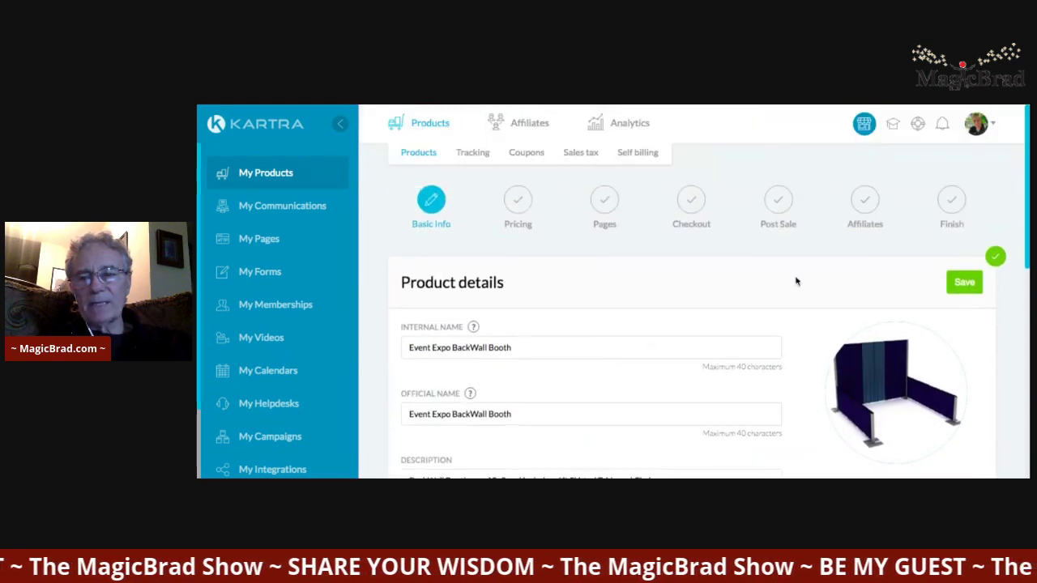
pyautogui.click(964, 281)
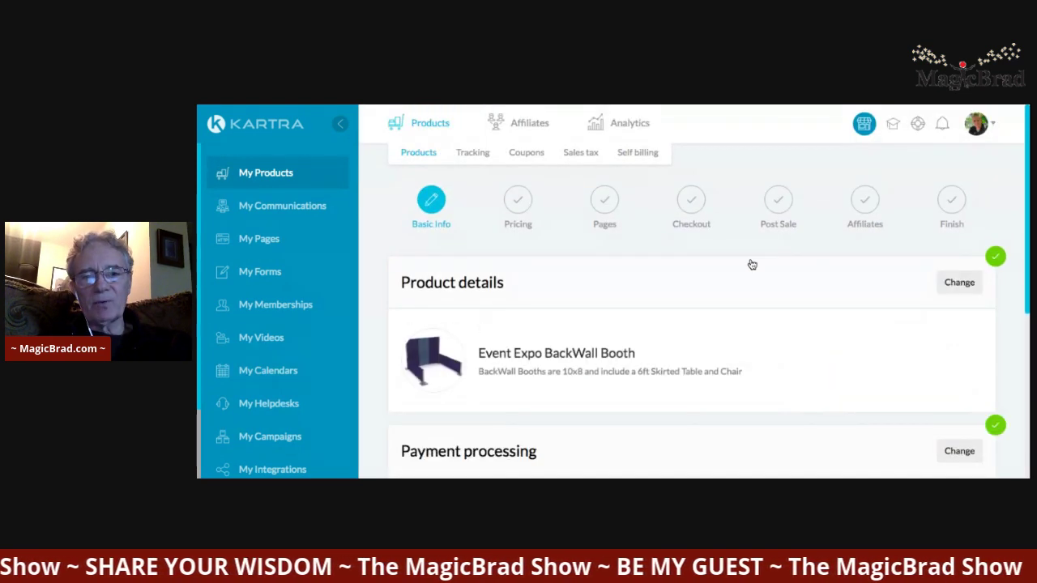
pyautogui.scroll(-4, 749, 263)
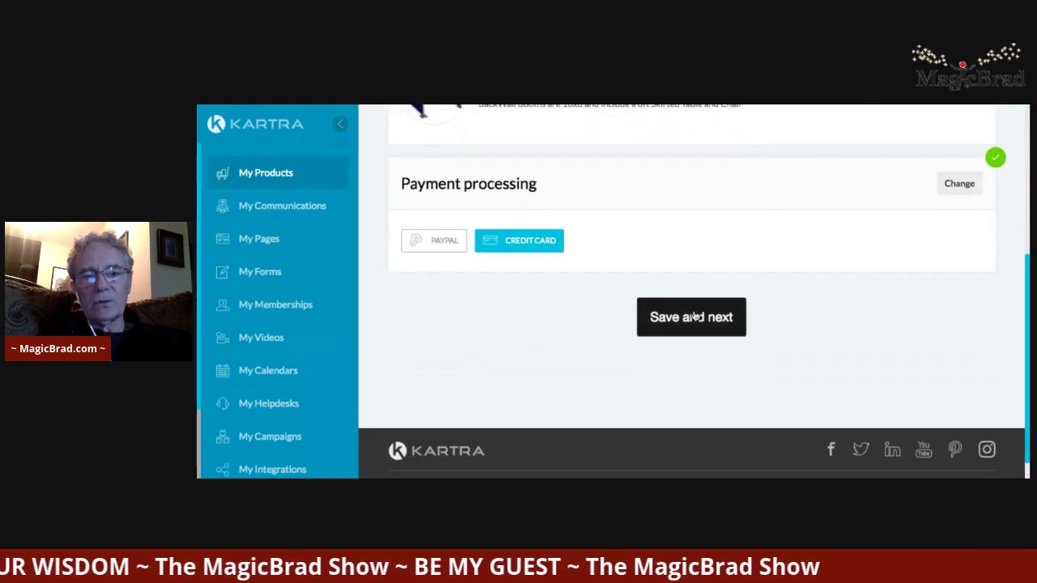
# - Save Basic Info and review Pricing: USD 597.00, with shipping, sales tax and refunds off
pyautogui.click(694, 317)
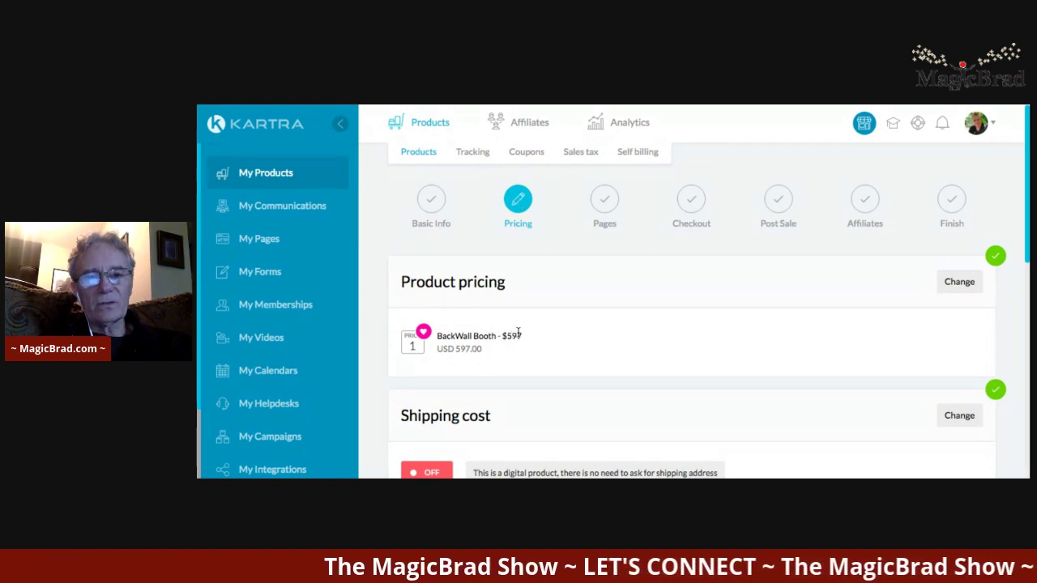
pyautogui.scroll(-2, 548, 327)
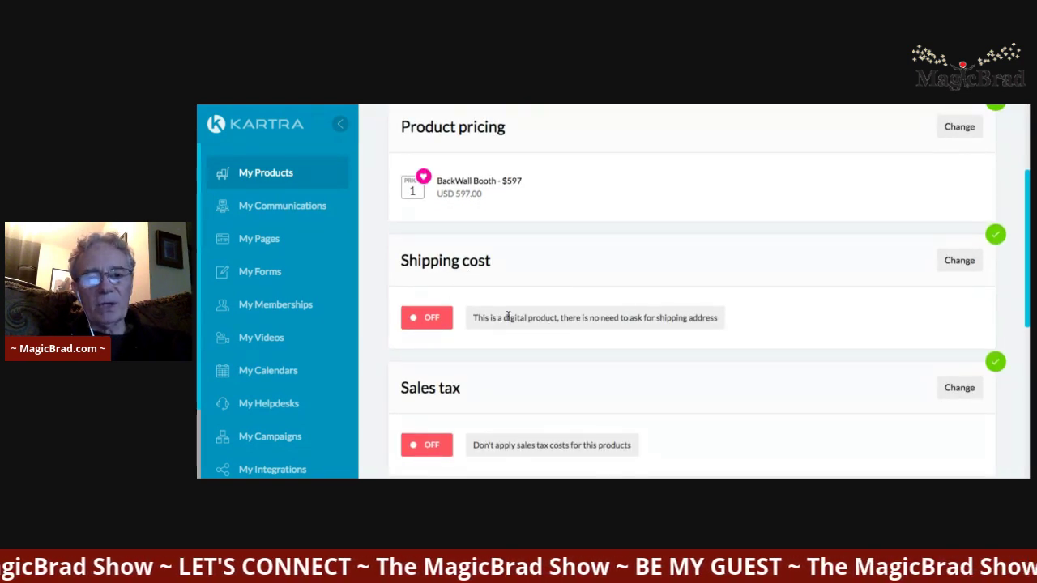
pyautogui.scroll(-2, 508, 316)
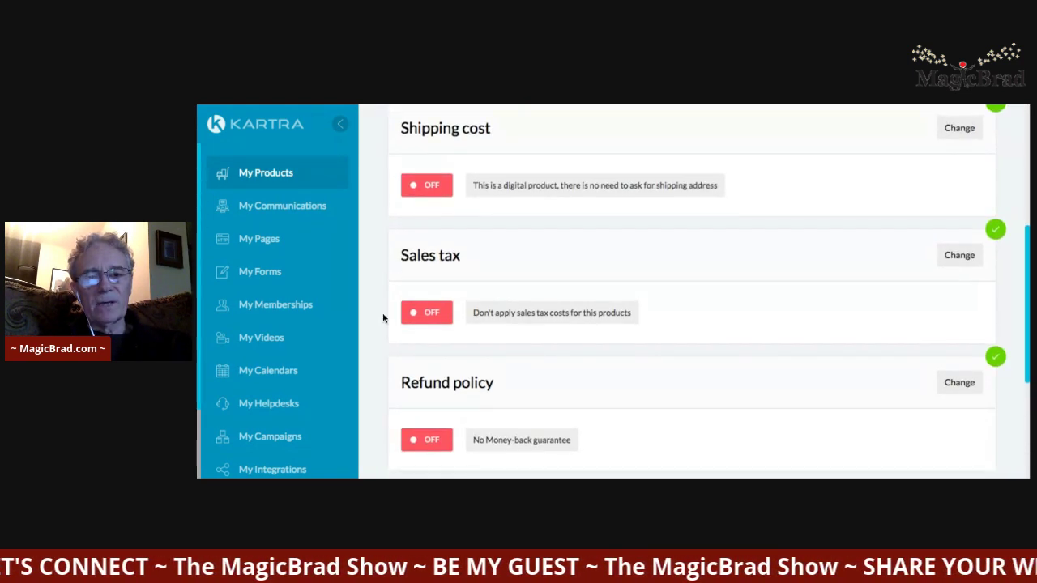
pyautogui.scroll(-1, 454, 338)
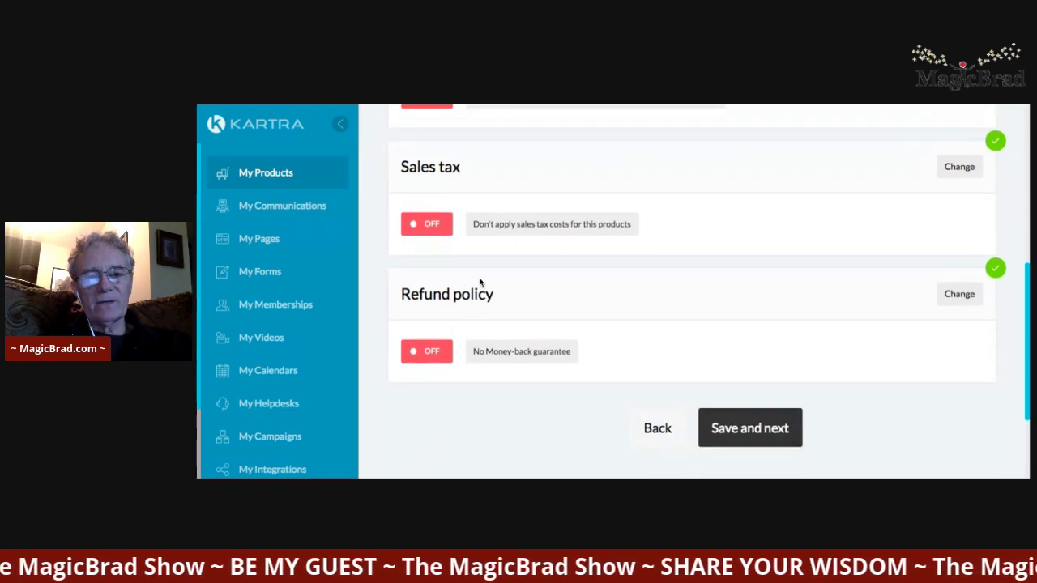
pyautogui.scroll(4, 428, 373)
pyautogui.scroll(-4, 428, 373)
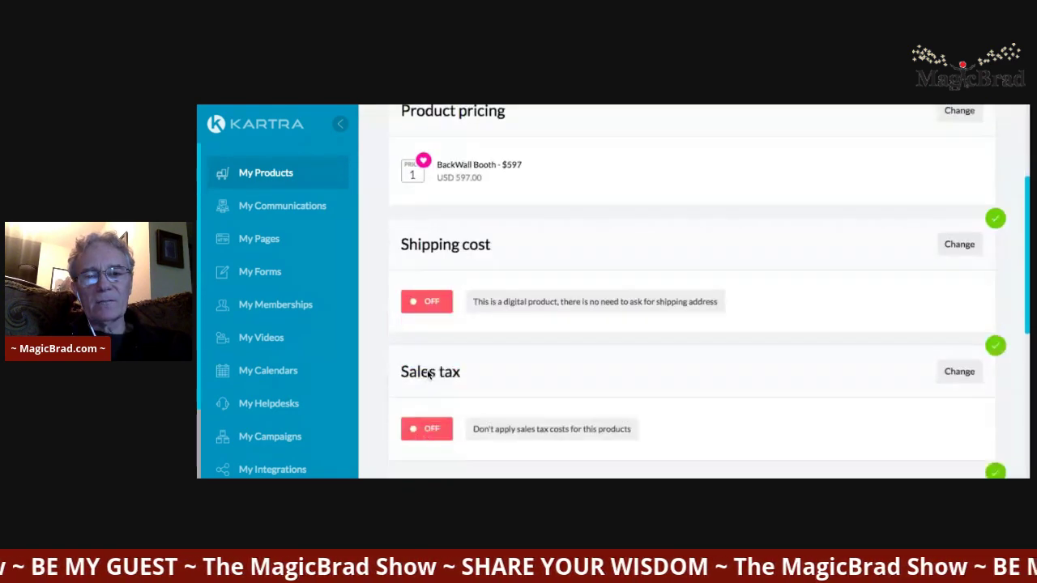
pyautogui.scroll(-3, 428, 374)
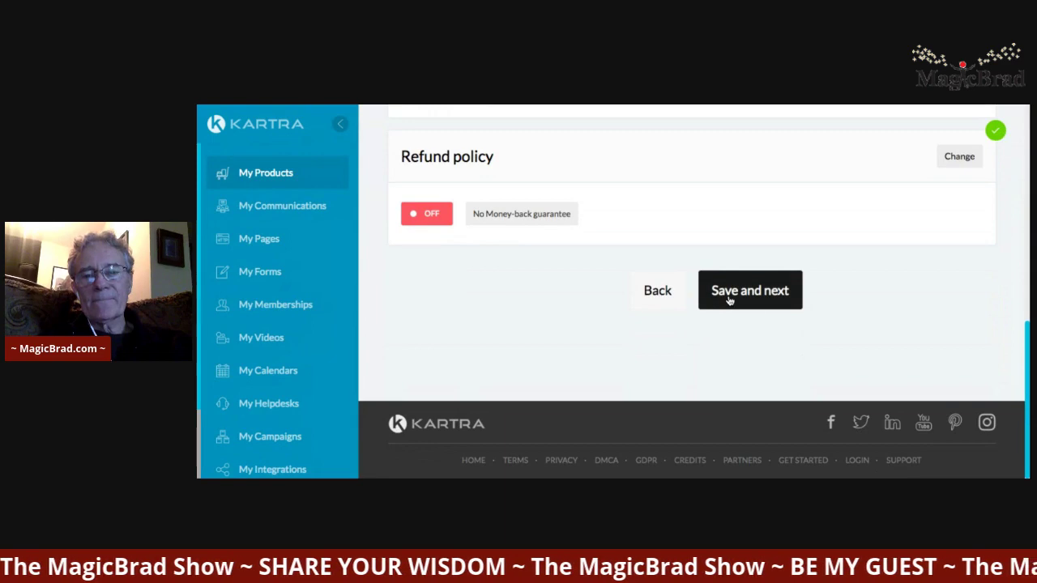
# - Save pricing and review the Pages step's ORDER FORM - BackWall Booth and thank-you page
pyautogui.click(727, 296)
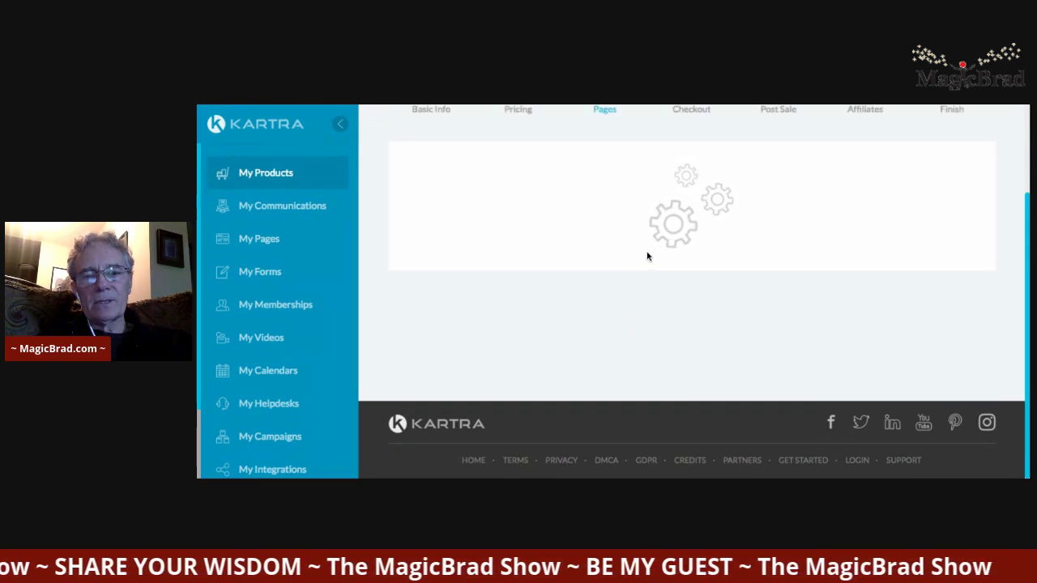
pyautogui.scroll(4, 644, 258)
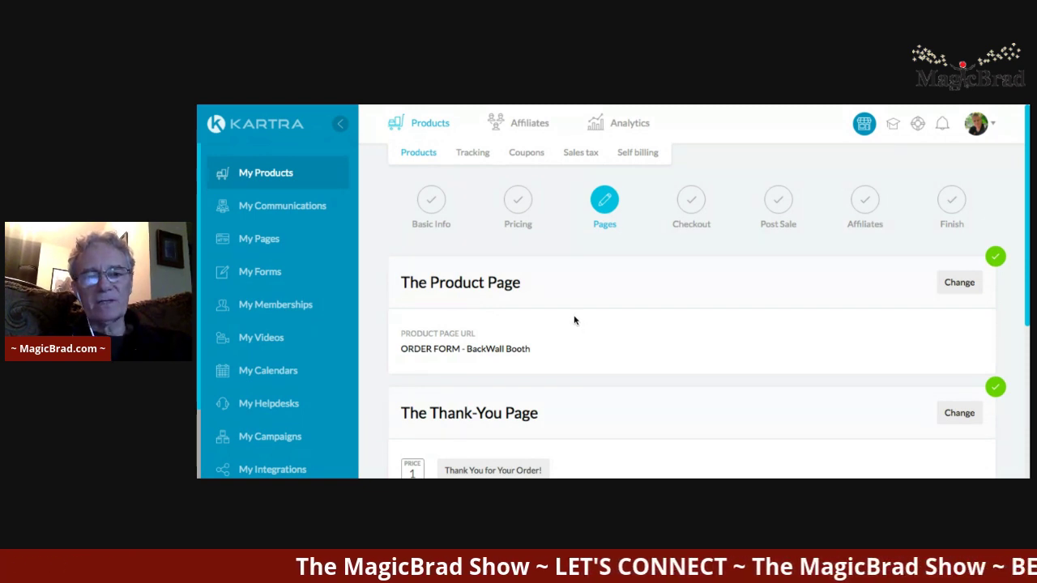
pyautogui.scroll(-1, 575, 321)
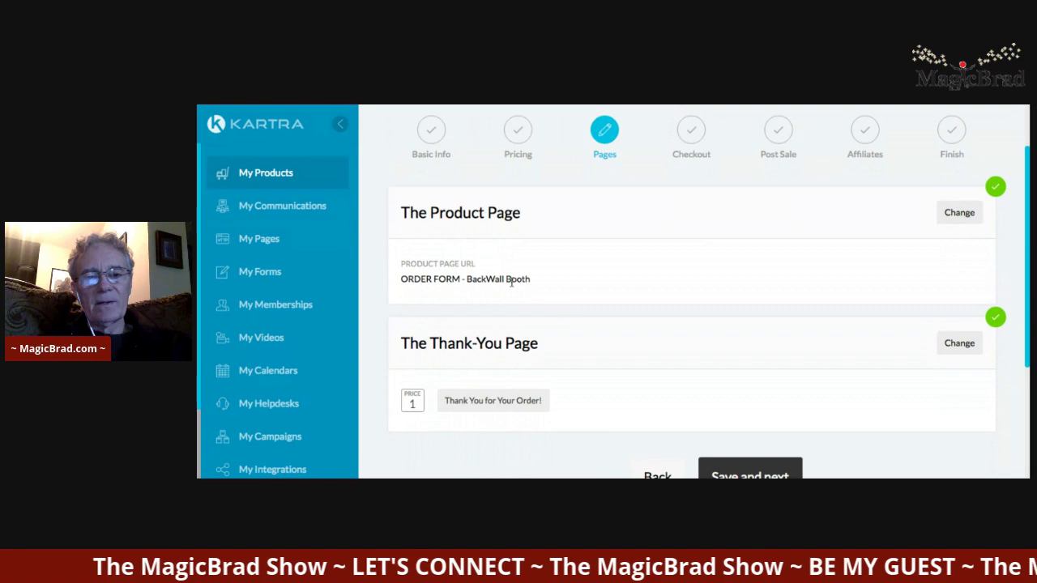
pyautogui.scroll(-1, 494, 398)
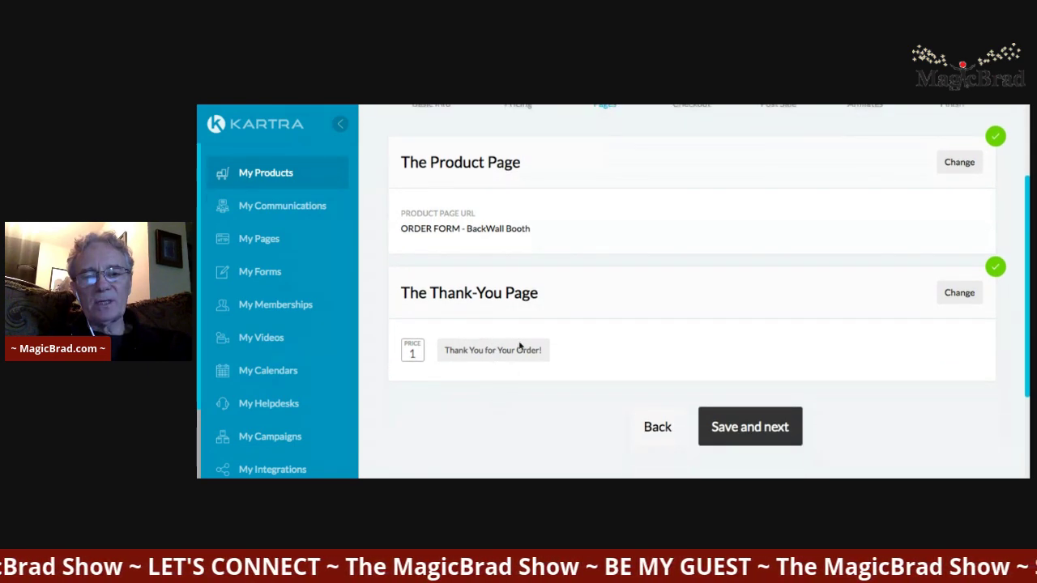
pyautogui.scroll(1, 520, 350)
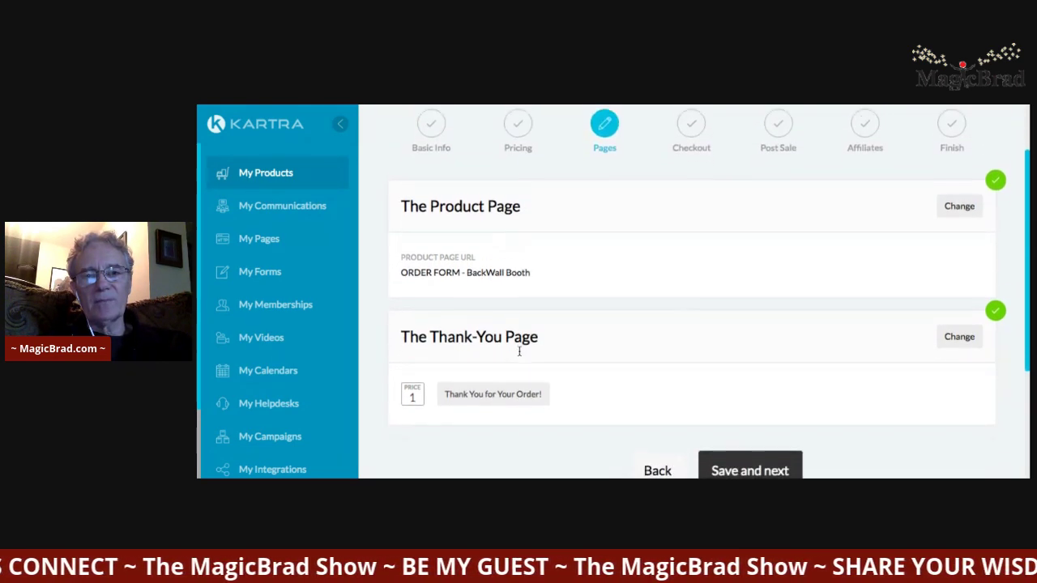
pyautogui.scroll(-1, 519, 350)
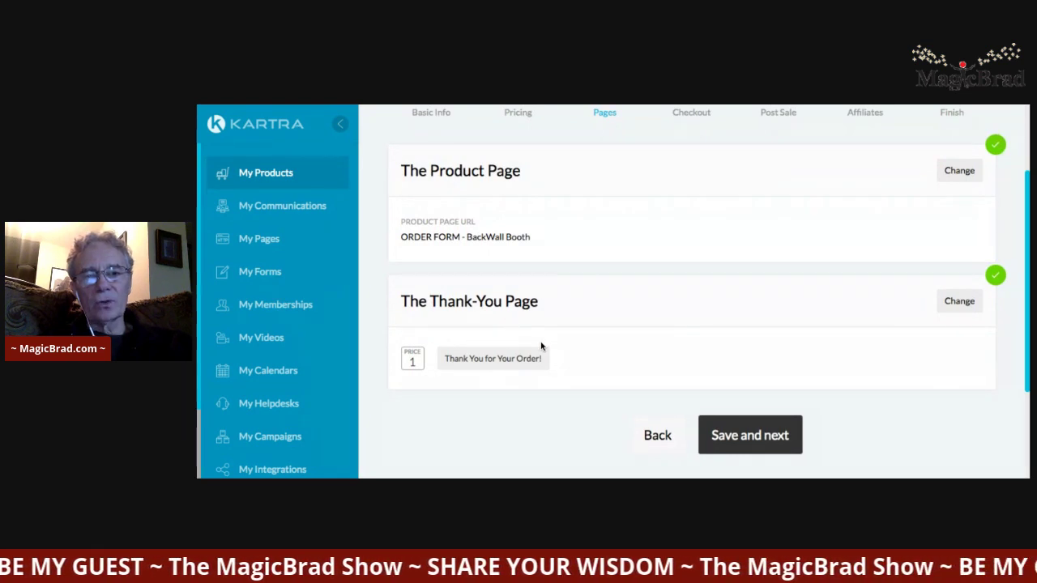
pyautogui.scroll(2, 542, 347)
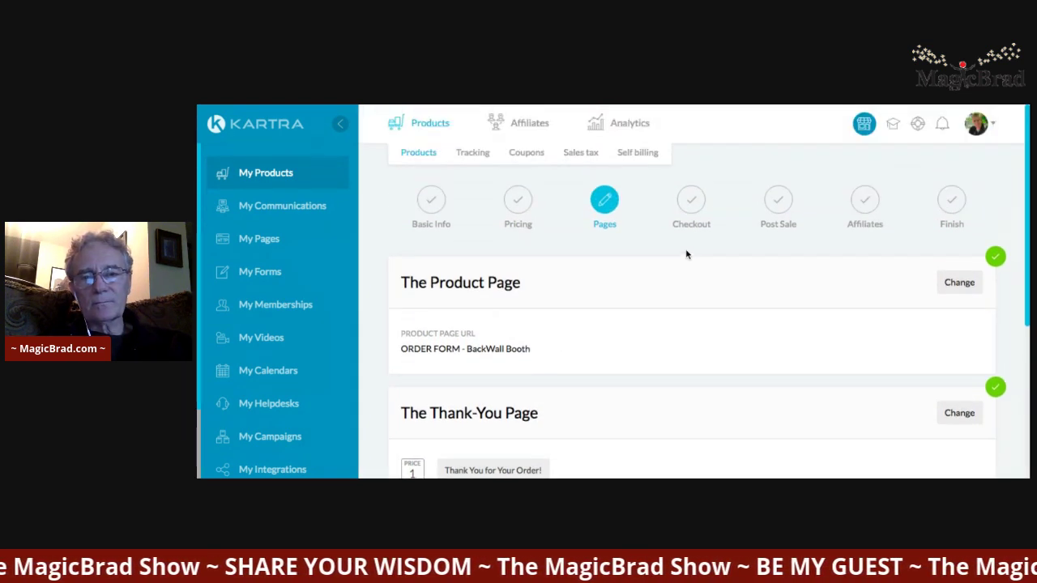
pyautogui.scroll(-3, 873, 438)
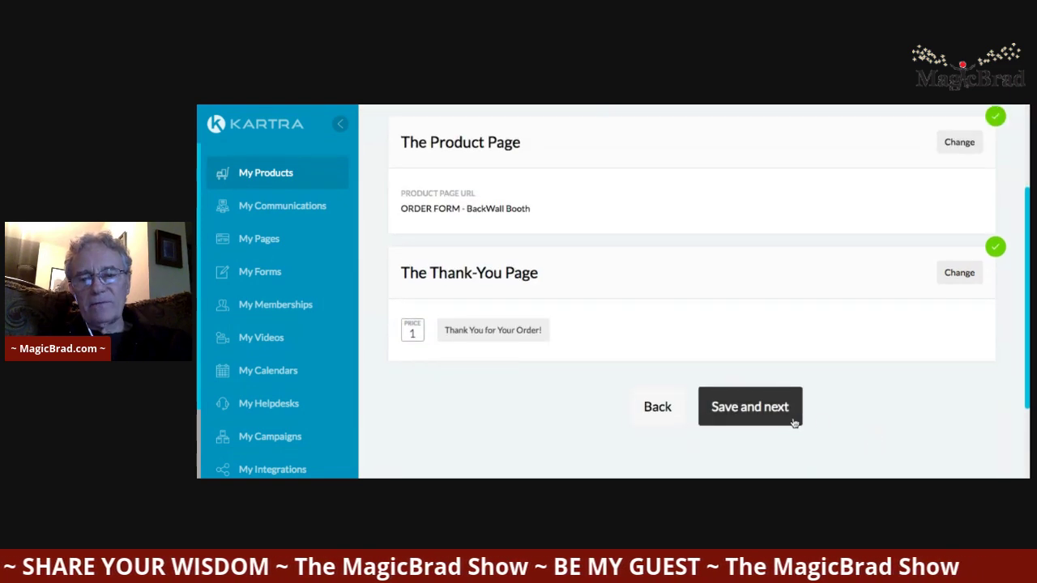
# - Save Pages and review Checkout: English, with quantity, express checkout, terms and bump offers off
pyautogui.click(764, 414)
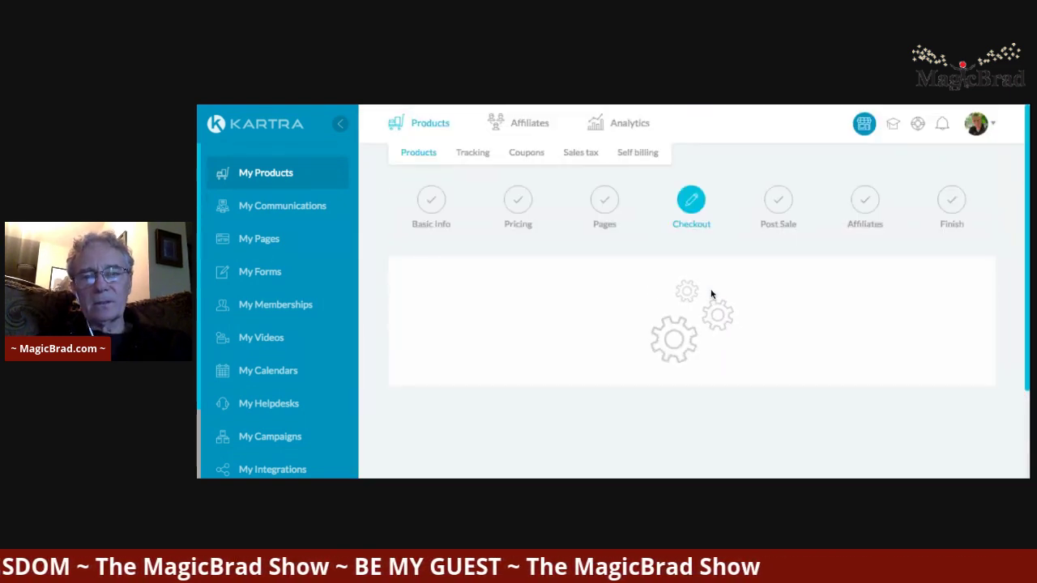
pyautogui.scroll(-3, 703, 243)
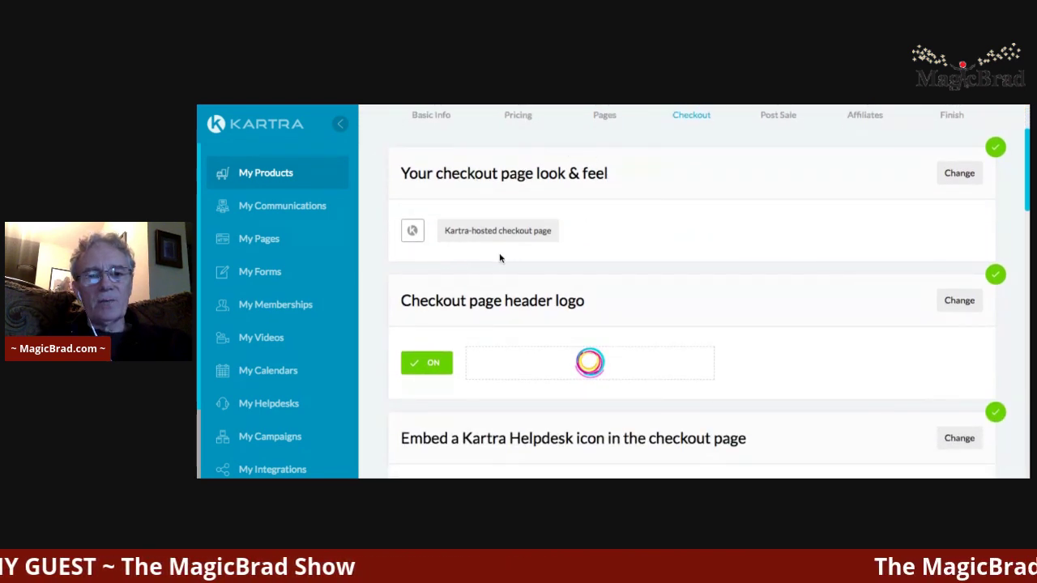
pyautogui.scroll(-3, 535, 224)
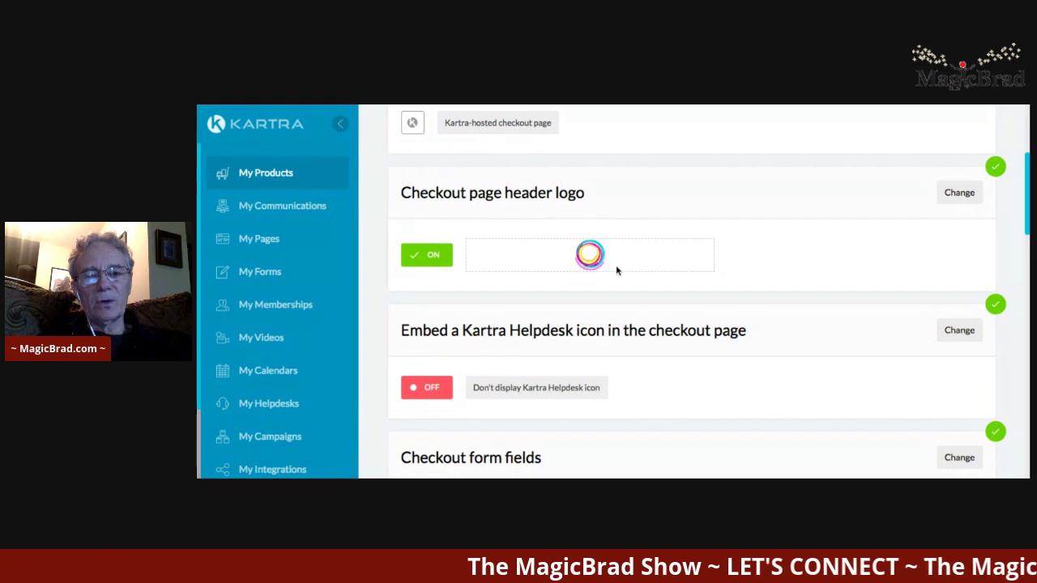
pyautogui.scroll(-4, 576, 294)
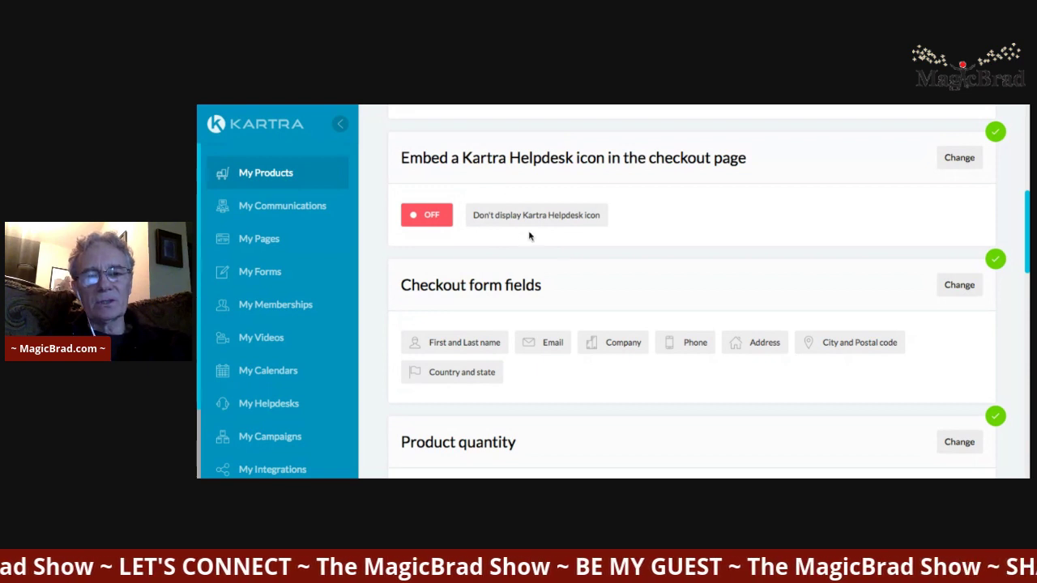
pyautogui.scroll(-3, 553, 208)
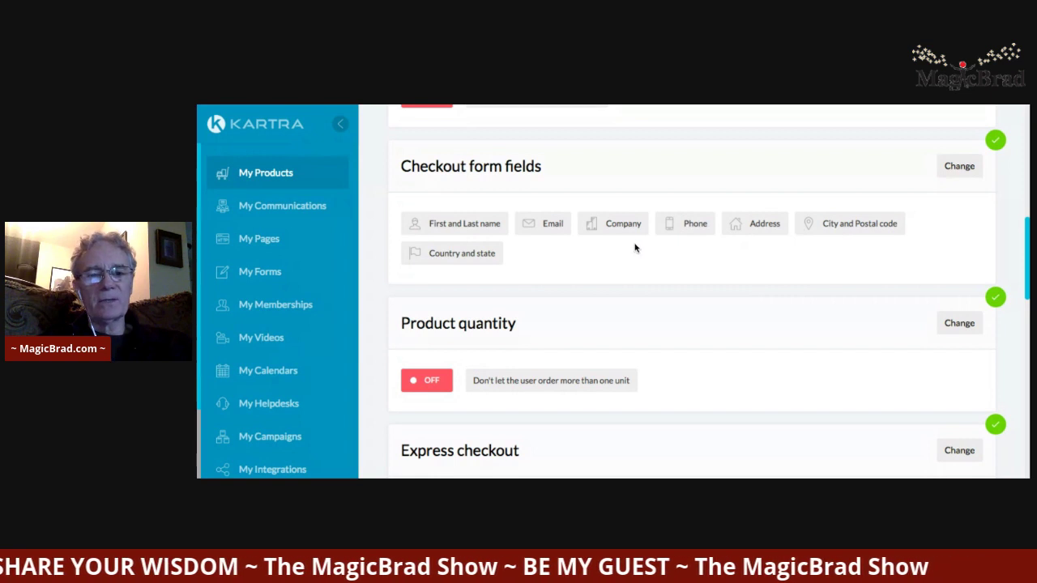
pyautogui.scroll(-3, 635, 245)
pyautogui.scroll(-1, 635, 246)
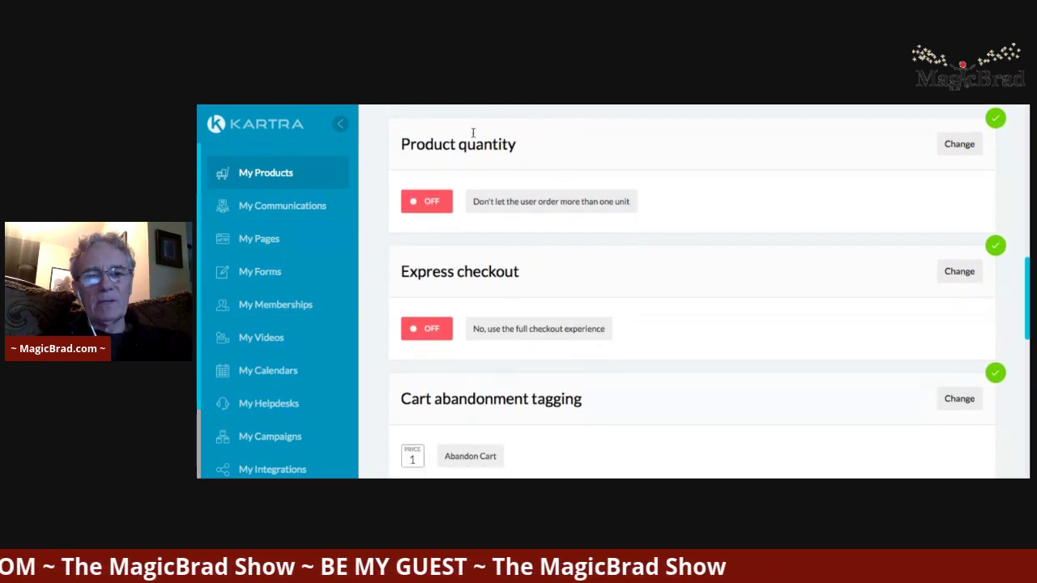
pyautogui.scroll(-6, 653, 282)
pyautogui.scroll(-3, 653, 283)
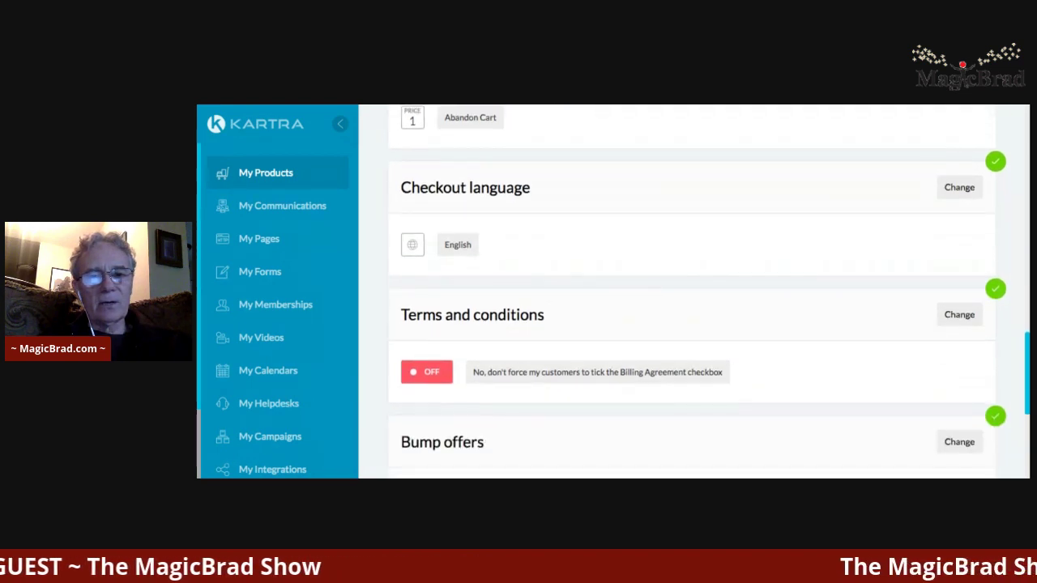
pyautogui.scroll(-1, 730, 324)
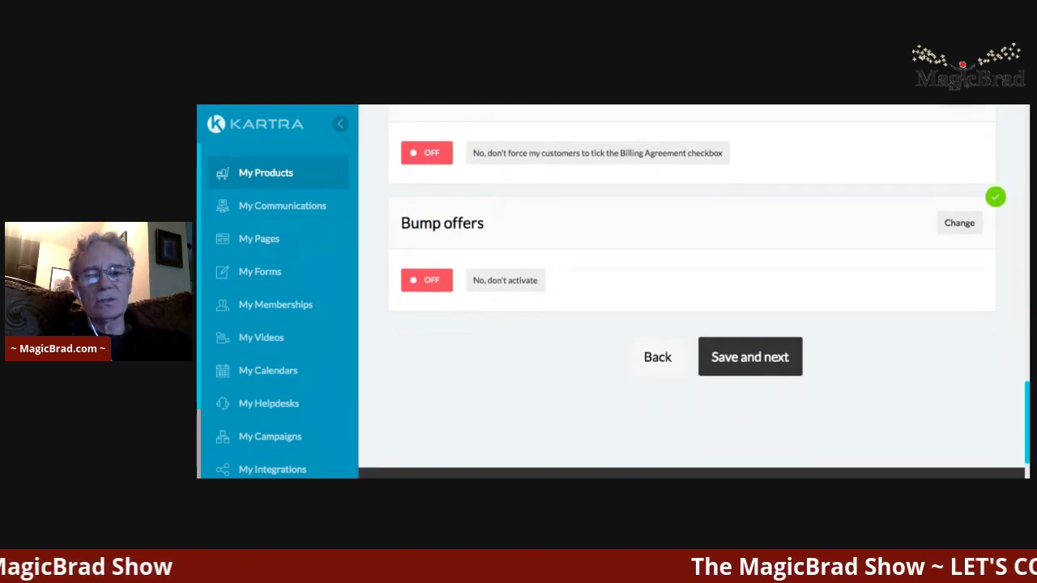
# - Save Checkout, look through Post Sale, and continue to Affiliates with its USD 150.00 commission
pyautogui.click(736, 355)
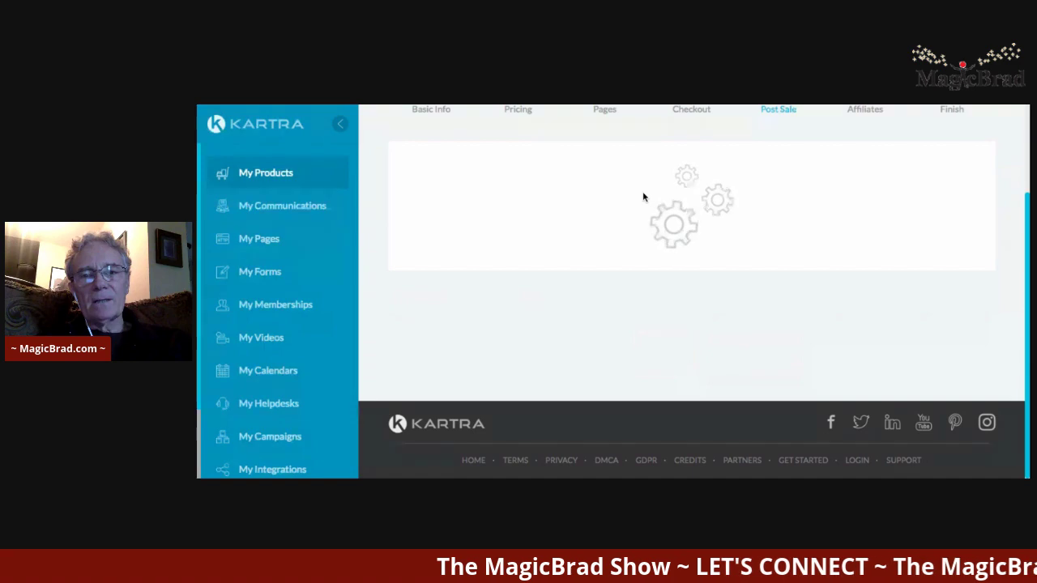
pyautogui.scroll(7, 643, 197)
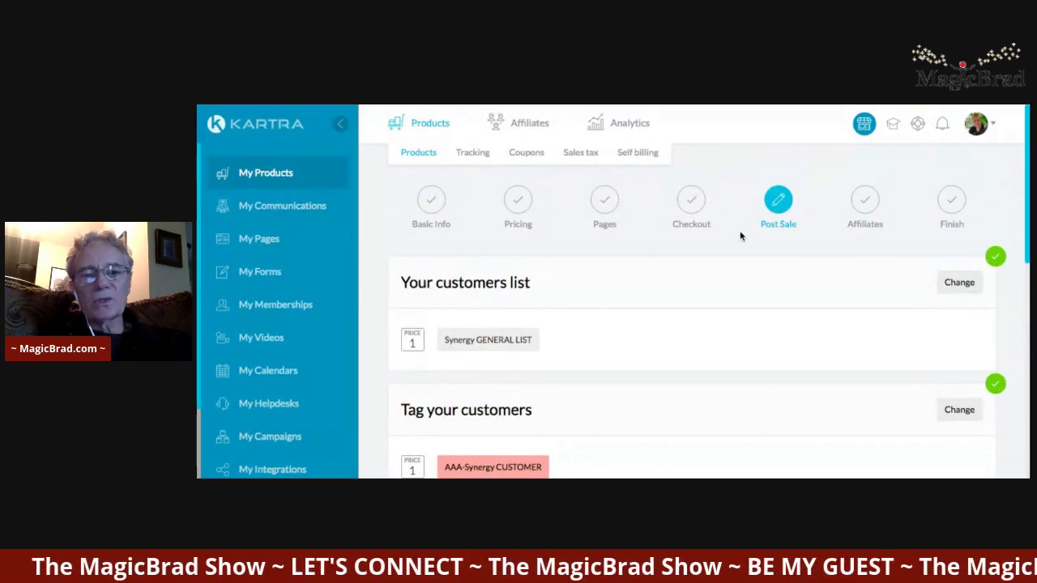
pyautogui.scroll(-1, 703, 311)
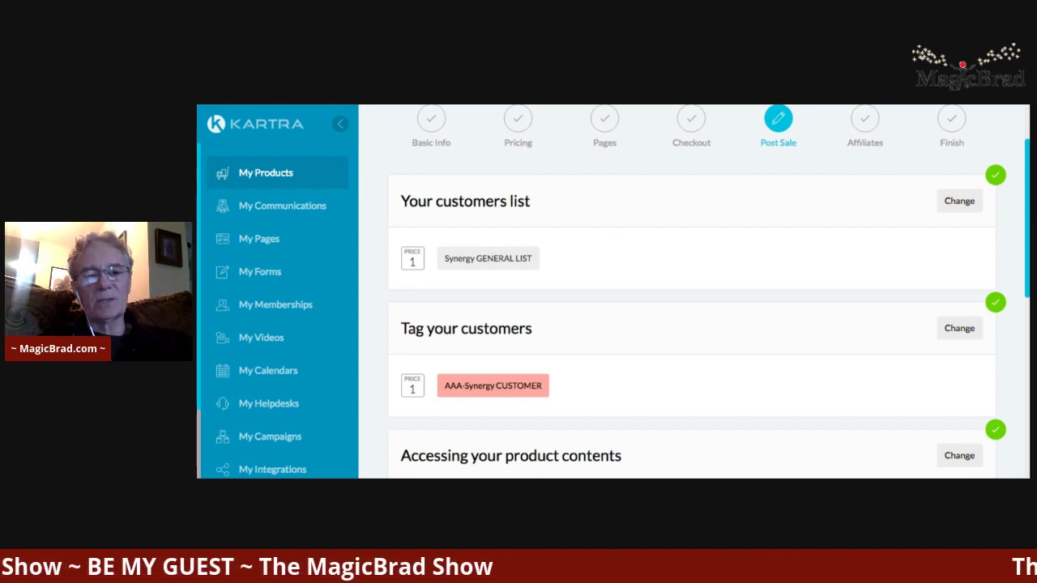
pyautogui.scroll(-3, 593, 237)
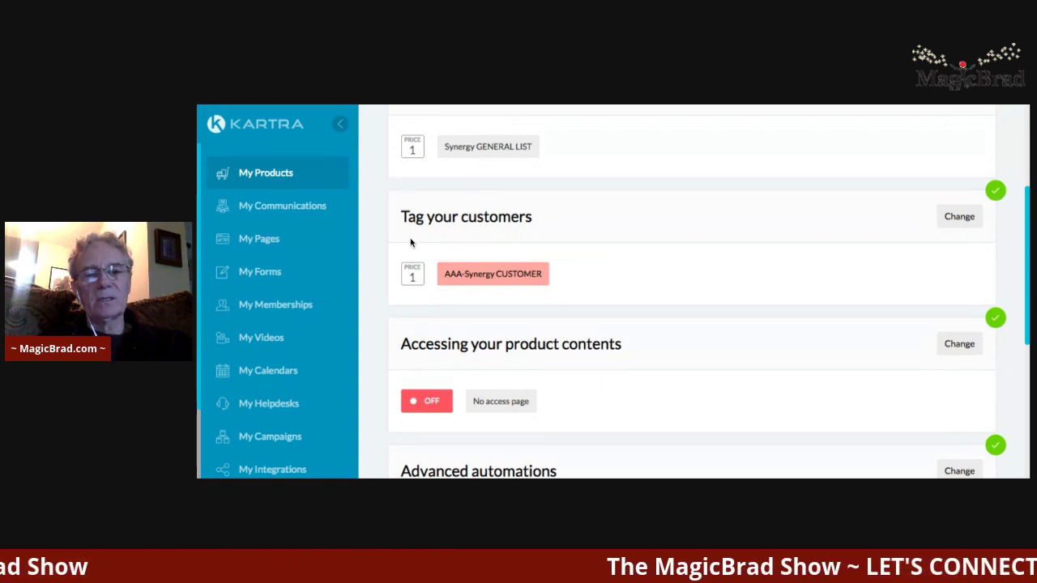
pyautogui.scroll(-5, 632, 248)
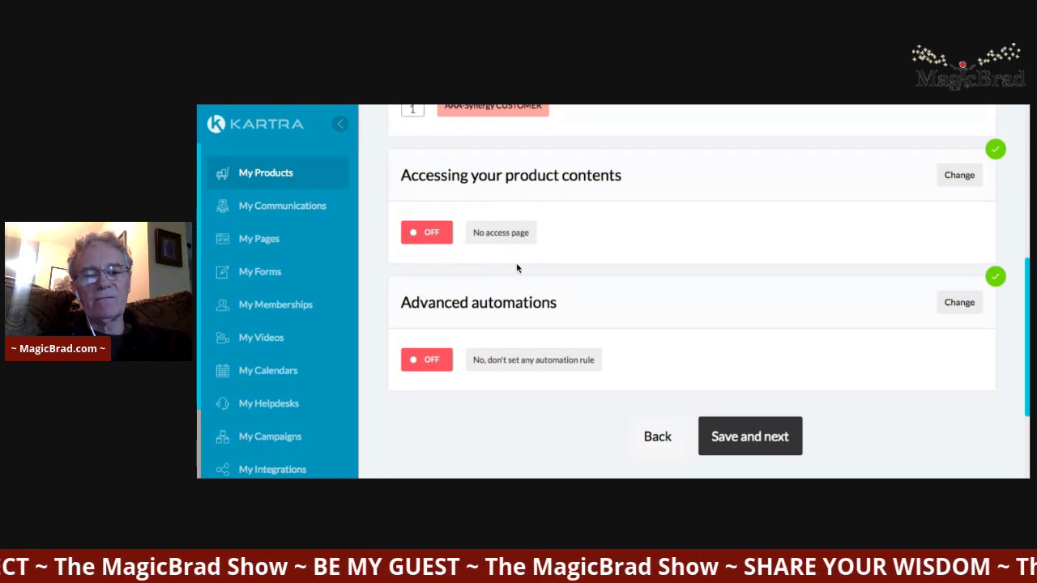
pyautogui.click(728, 435)
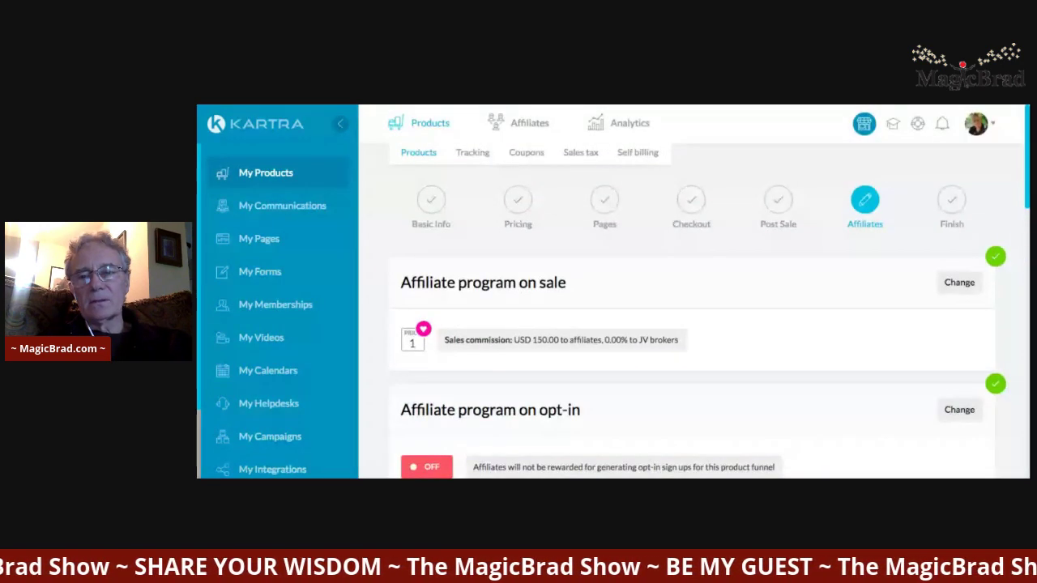
# - Review the Affiliates settings and save them, reaching the Finish step with its tracking code
pyautogui.scroll(-2, 465, 282)
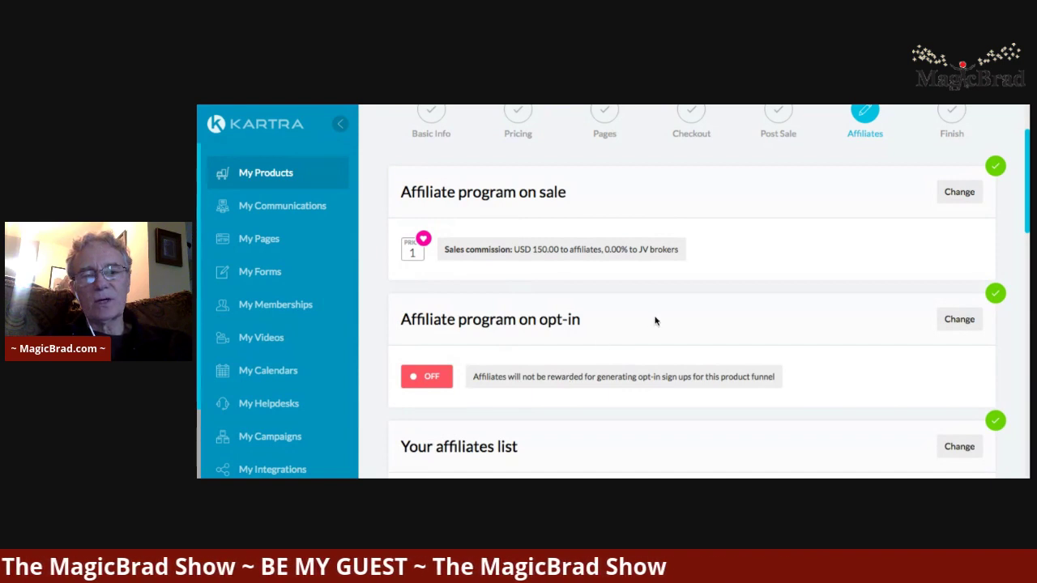
pyautogui.scroll(2, 656, 321)
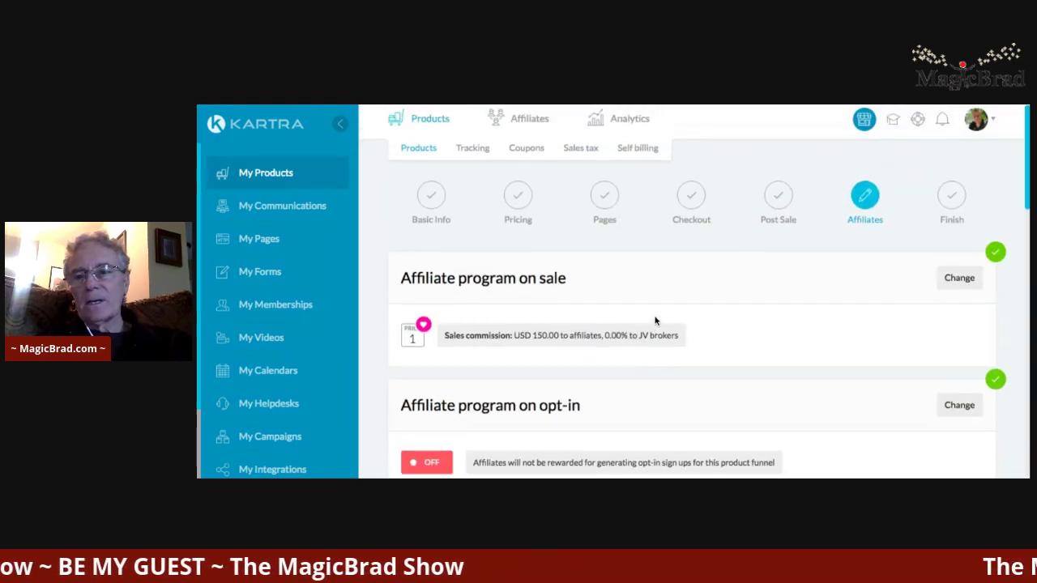
pyautogui.scroll(-7, 924, 223)
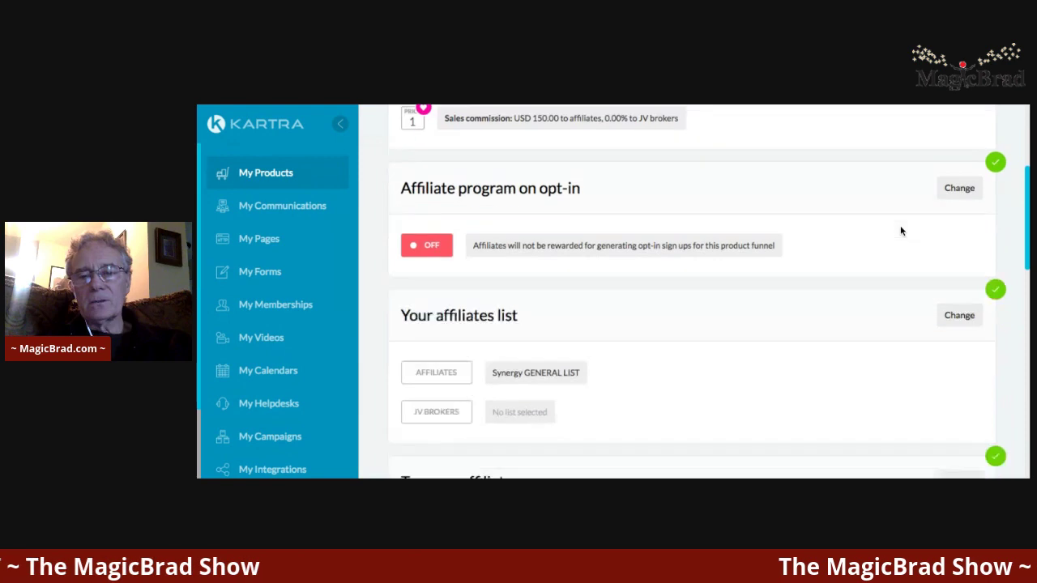
pyautogui.scroll(-7, 849, 269)
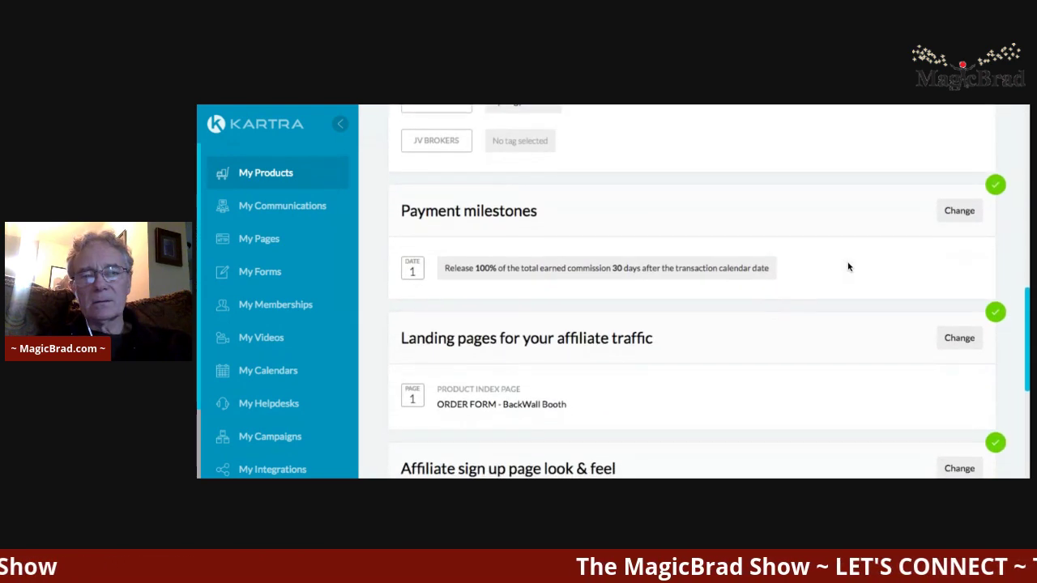
pyautogui.scroll(-3, 849, 267)
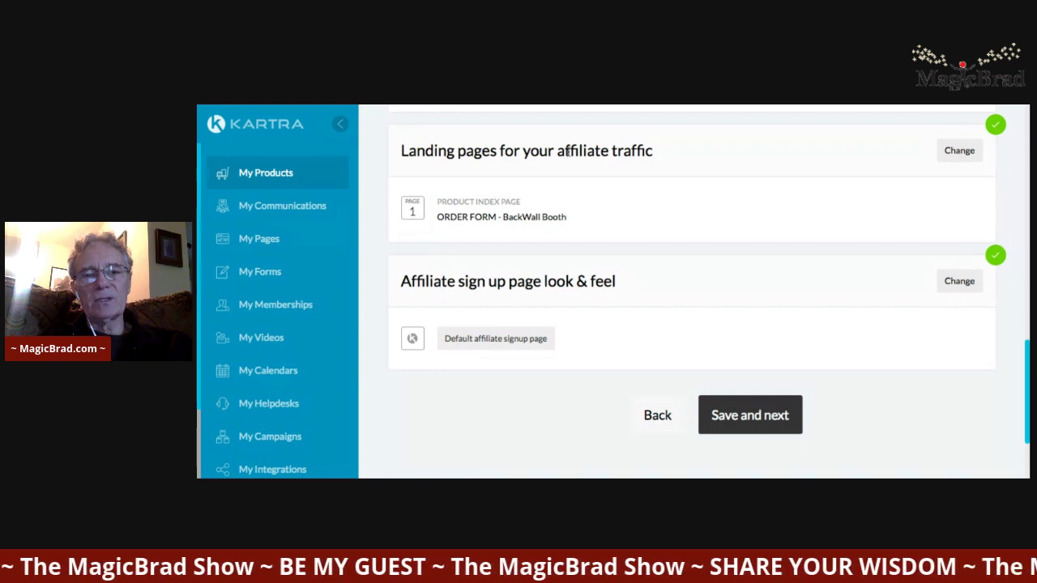
pyautogui.click(732, 415)
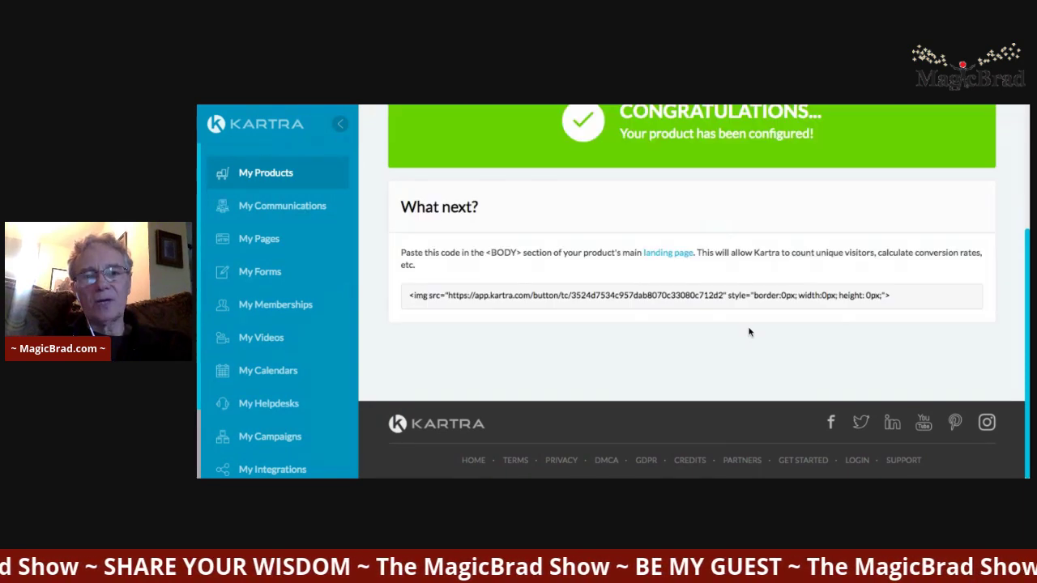
# - Return to the Congratulations banner, then go to the My Communications Leads list
pyautogui.scroll(3, 749, 333)
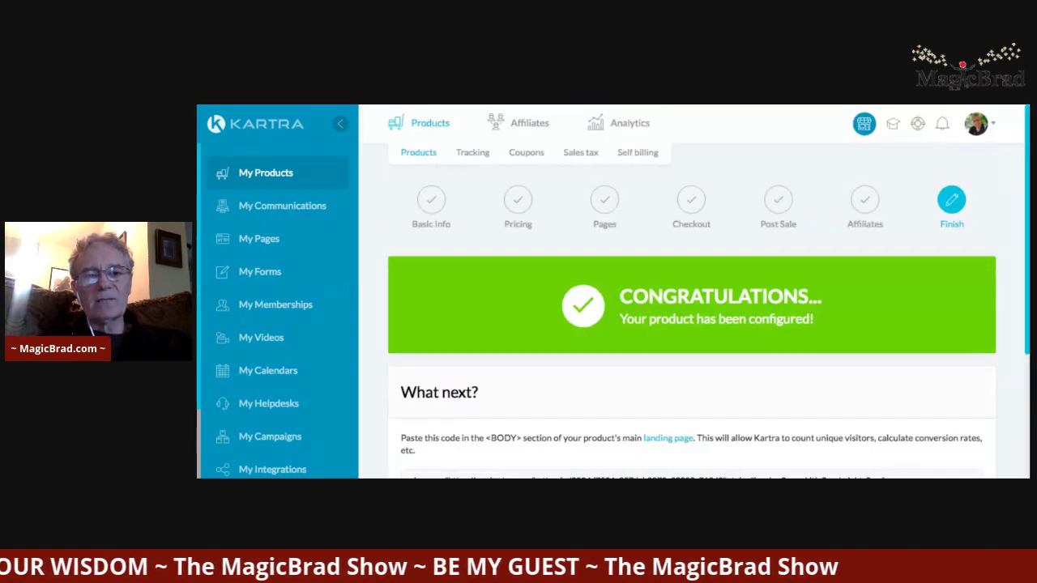
pyautogui.click(275, 205)
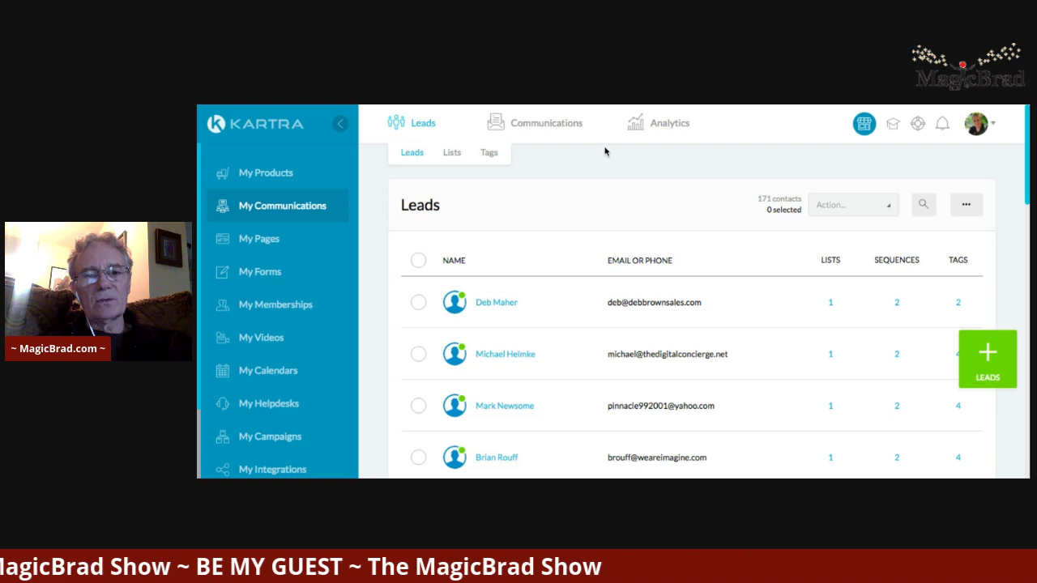
# - Browse the two lead lists, then show the Tags page with YouTube Sub Club and MagicBradTV
pyautogui.click(451, 154)
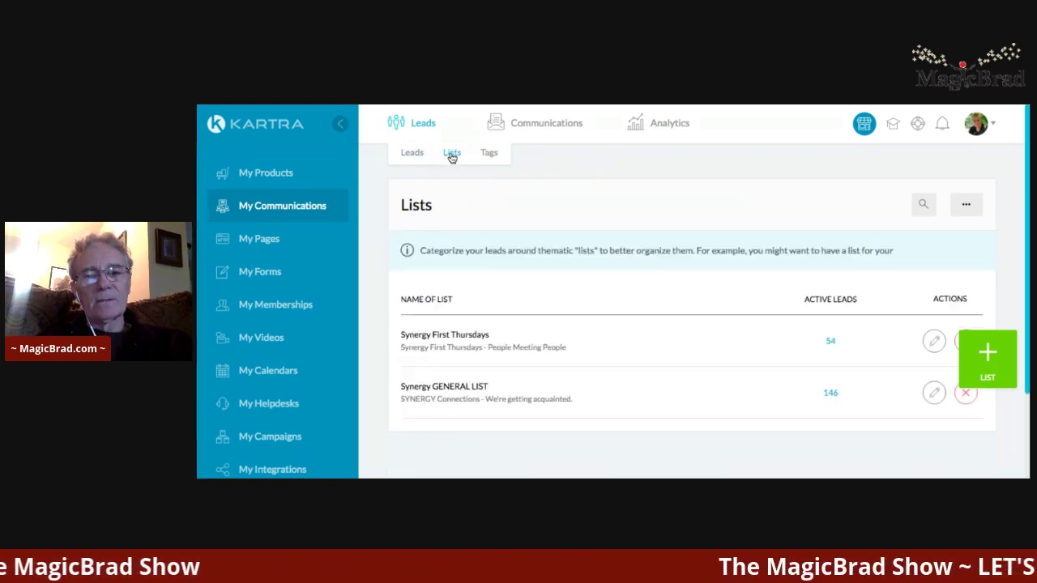
pyautogui.scroll(-2, 564, 222)
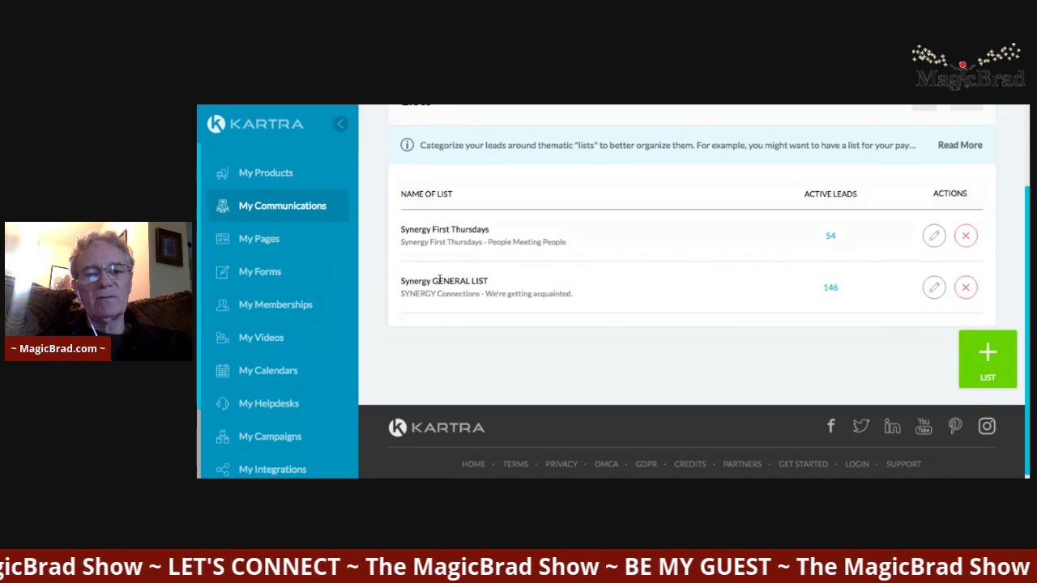
pyautogui.scroll(2, 554, 286)
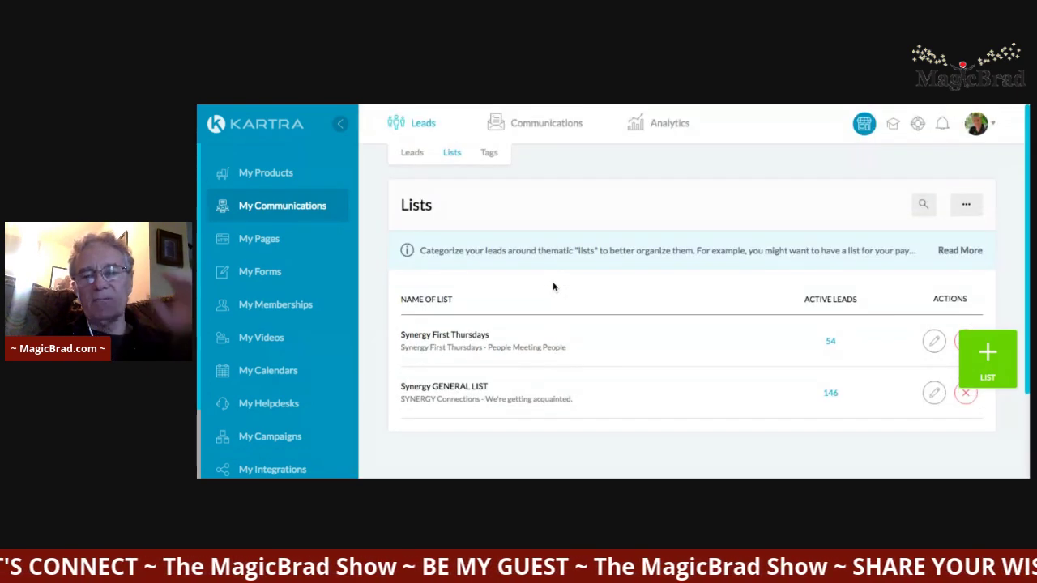
pyautogui.scroll(-1, 495, 172)
pyautogui.scroll(1, 495, 172)
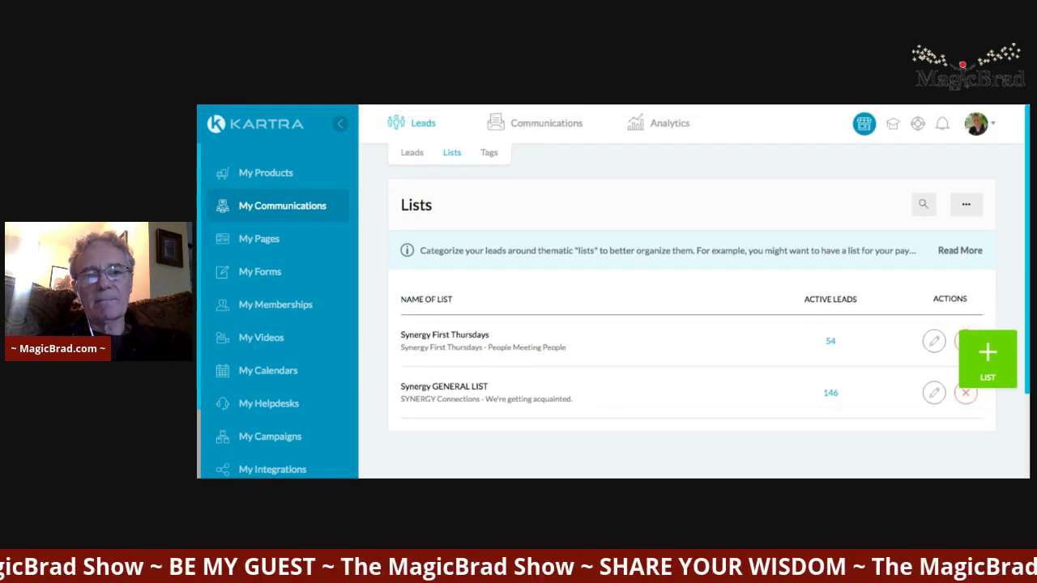
pyautogui.click(489, 154)
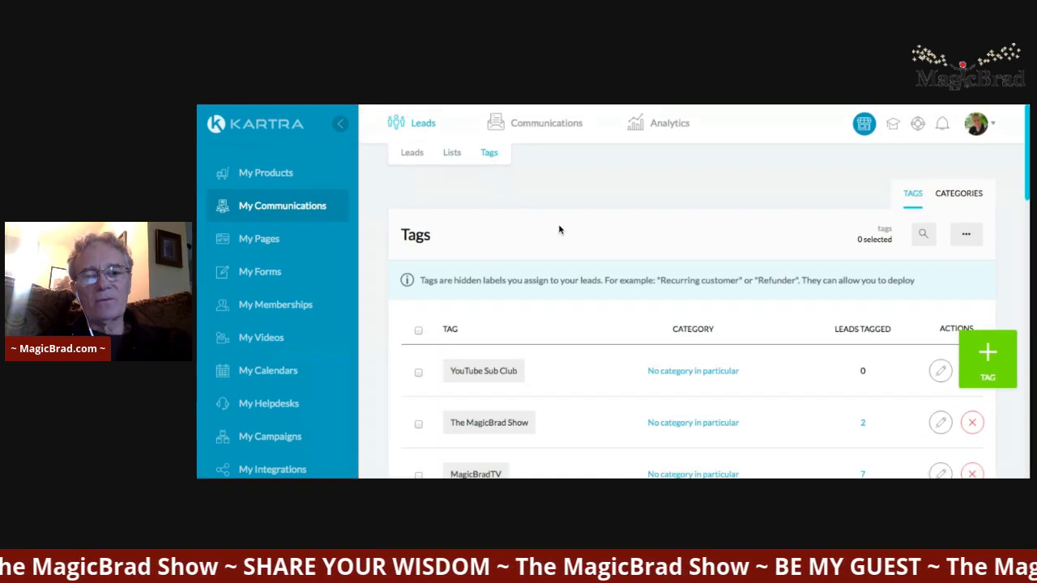
pyautogui.scroll(-2, 559, 230)
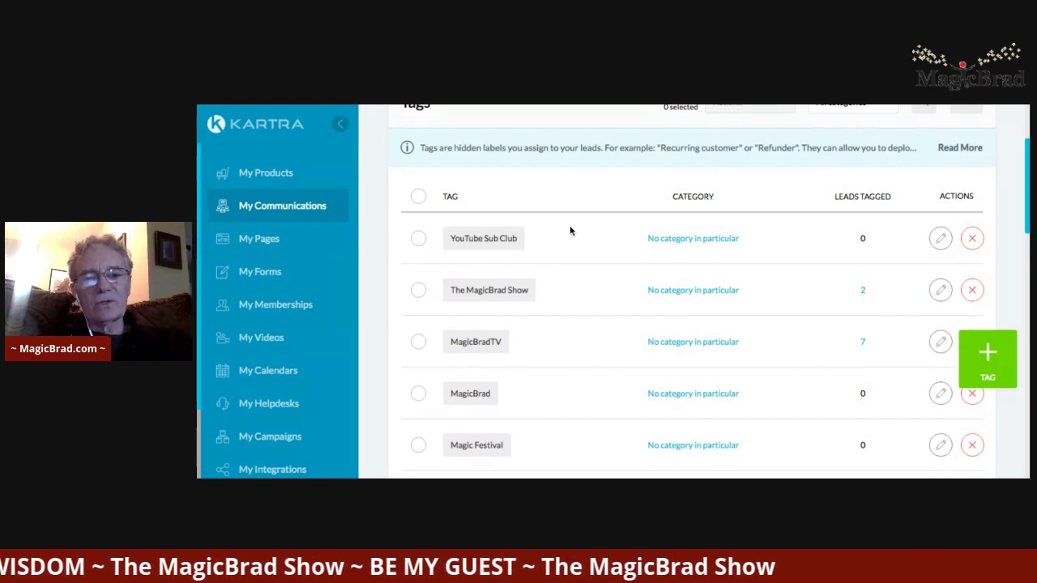
pyautogui.scroll(-1, 489, 164)
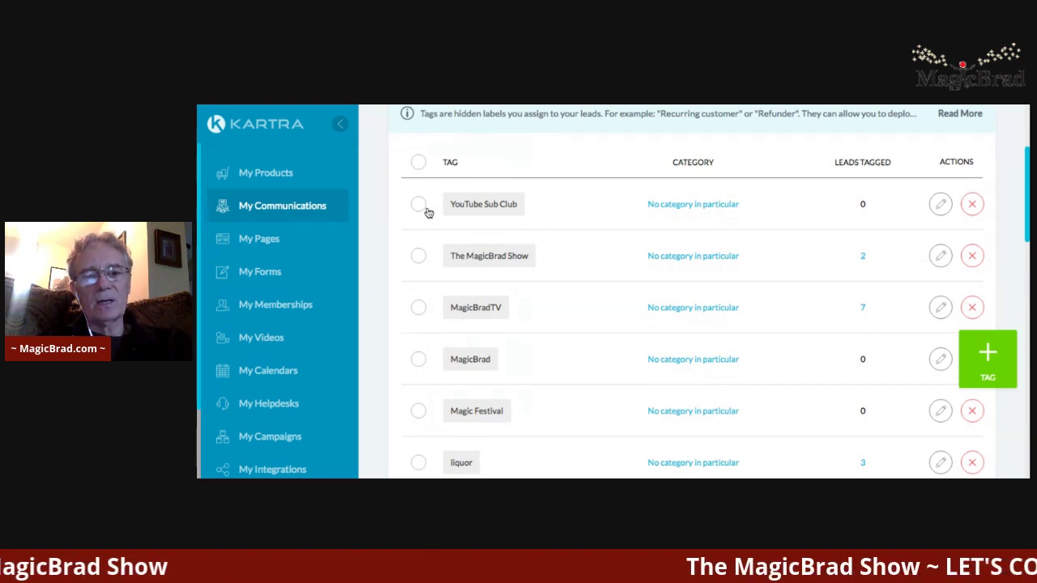
pyautogui.scroll(-3, 412, 247)
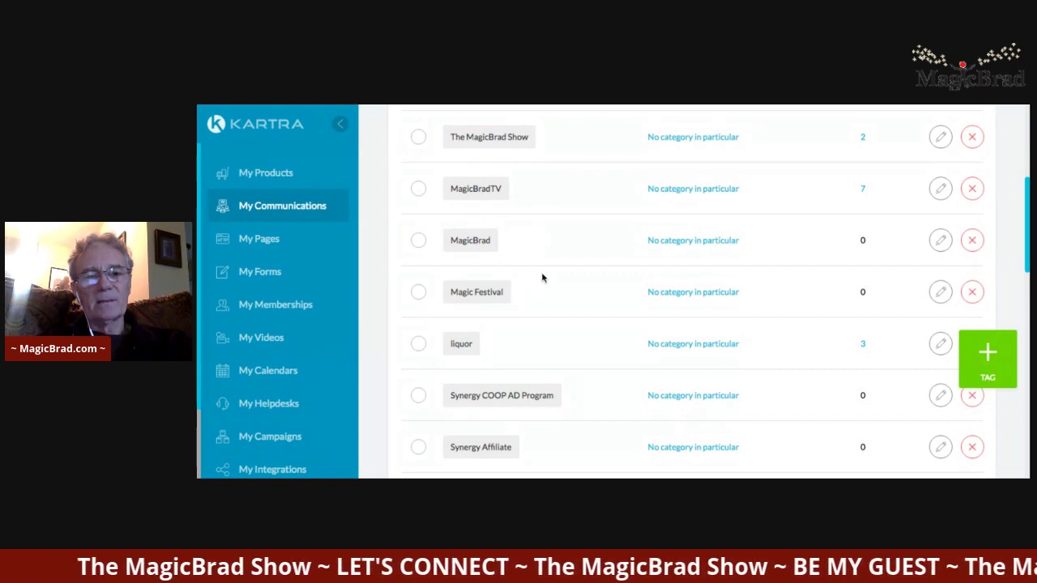
pyautogui.scroll(-2, 543, 278)
pyautogui.scroll(-2, 548, 278)
pyautogui.scroll(-3, 548, 278)
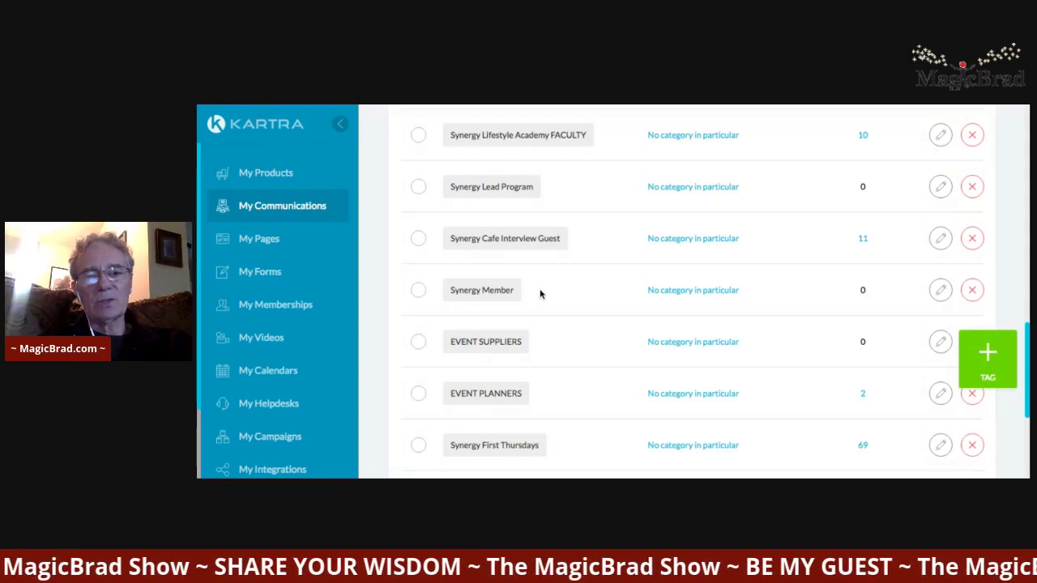
pyautogui.scroll(-2, 545, 293)
pyautogui.scroll(-1, 545, 293)
pyautogui.scroll(10, 543, 291)
pyautogui.scroll(5, 543, 291)
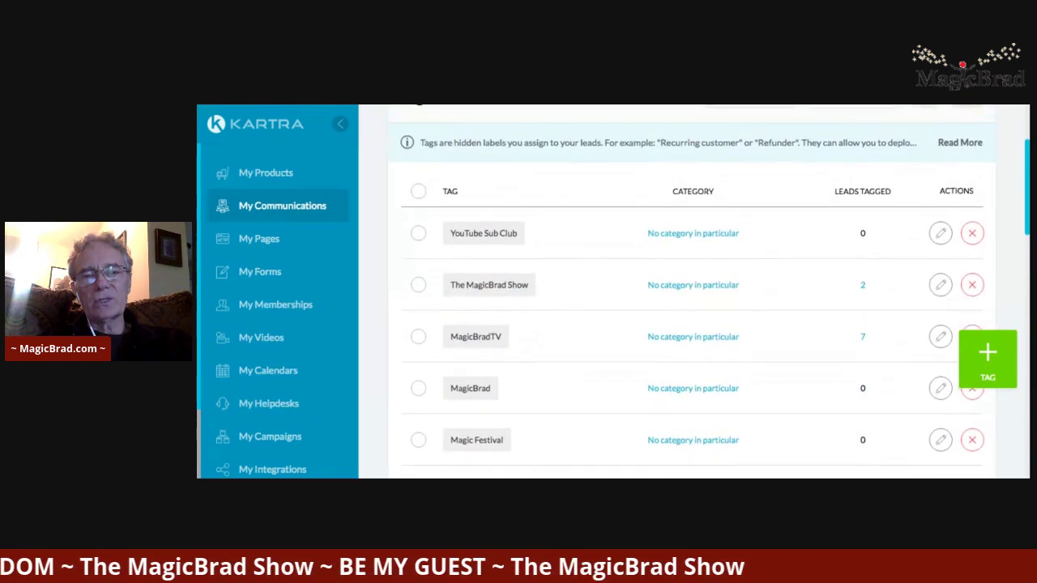
pyautogui.moveTo(528, 133)
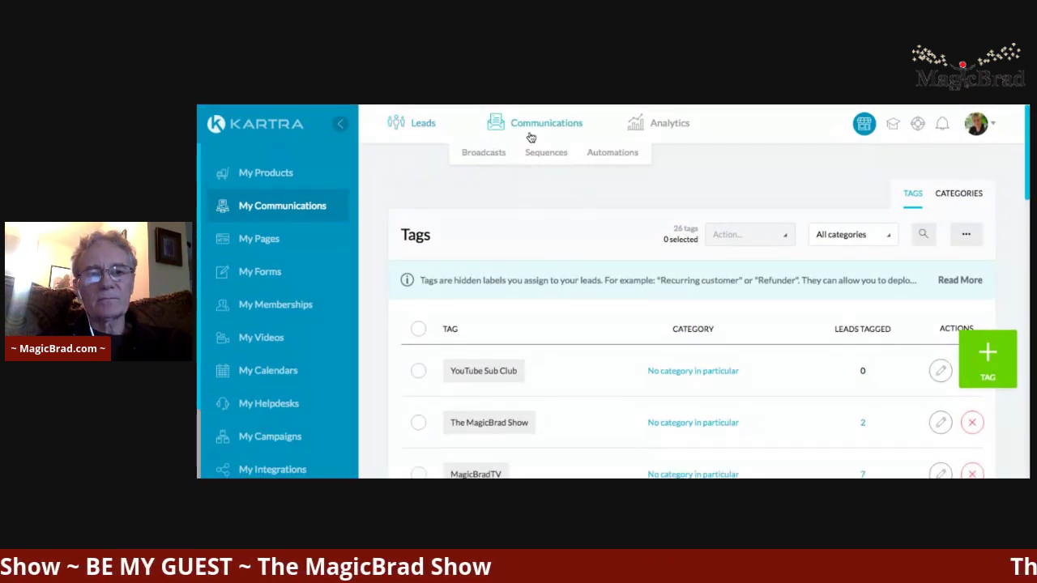
# - Look over the list of sent email broadcasts
pyautogui.click(489, 157)
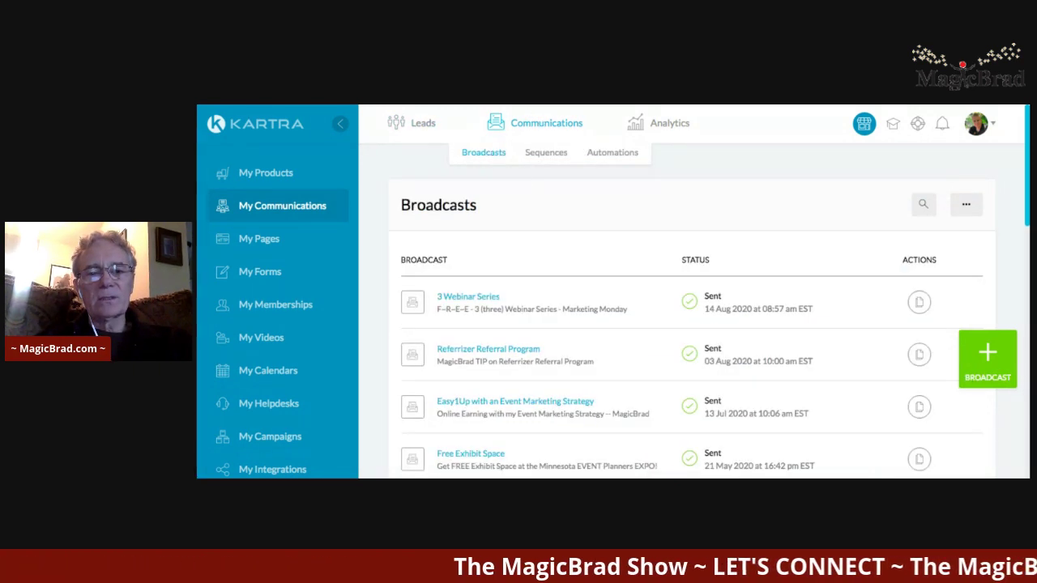
pyautogui.scroll(-1, 578, 216)
pyautogui.scroll(1, 579, 215)
pyautogui.scroll(1, 578, 216)
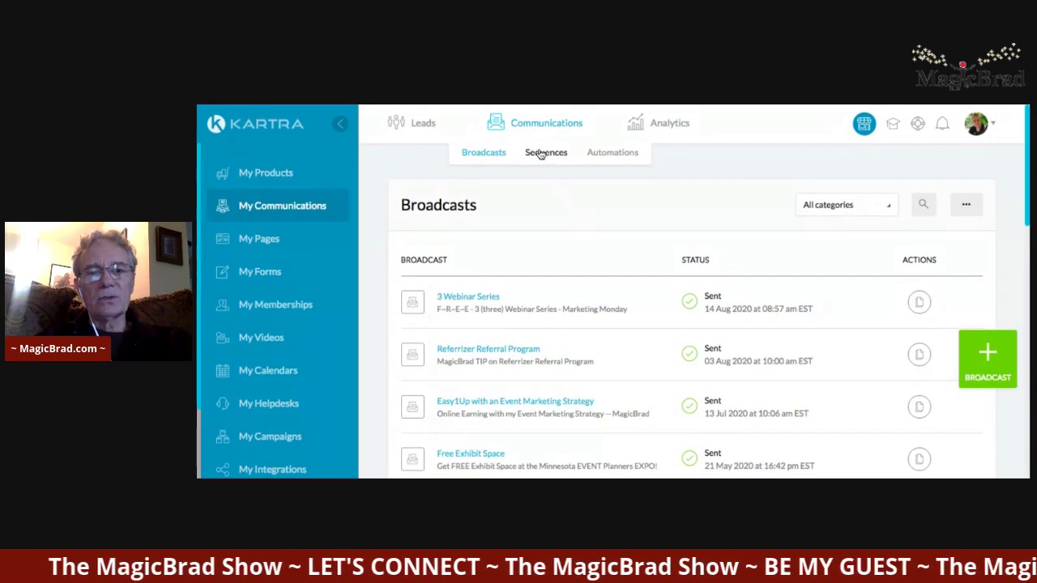
# - Browse the email sequences and open Synergy Collaborative's details for editing
pyautogui.click(541, 154)
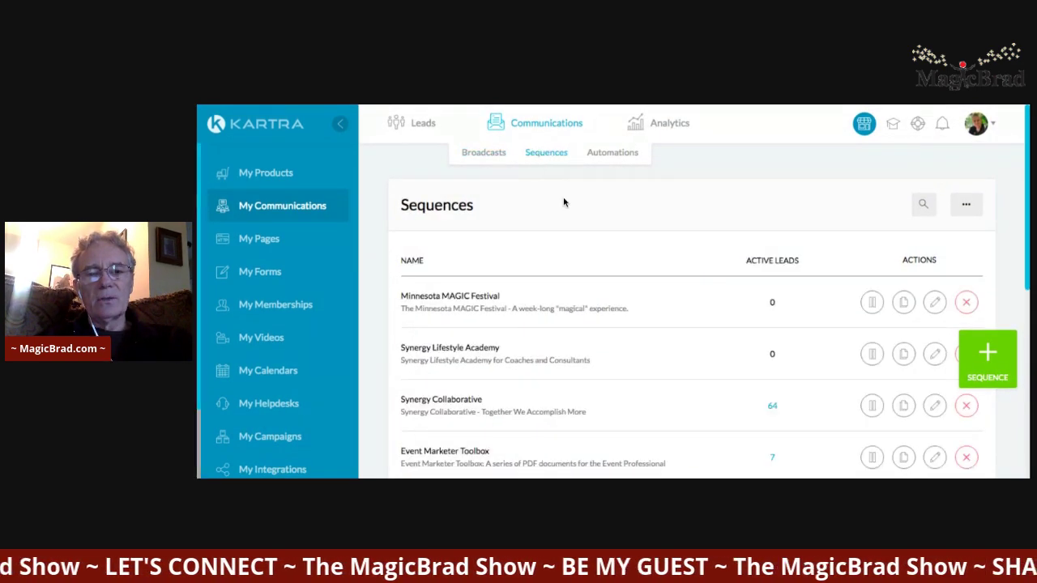
pyautogui.scroll(-2, 586, 209)
pyautogui.scroll(-3, 586, 209)
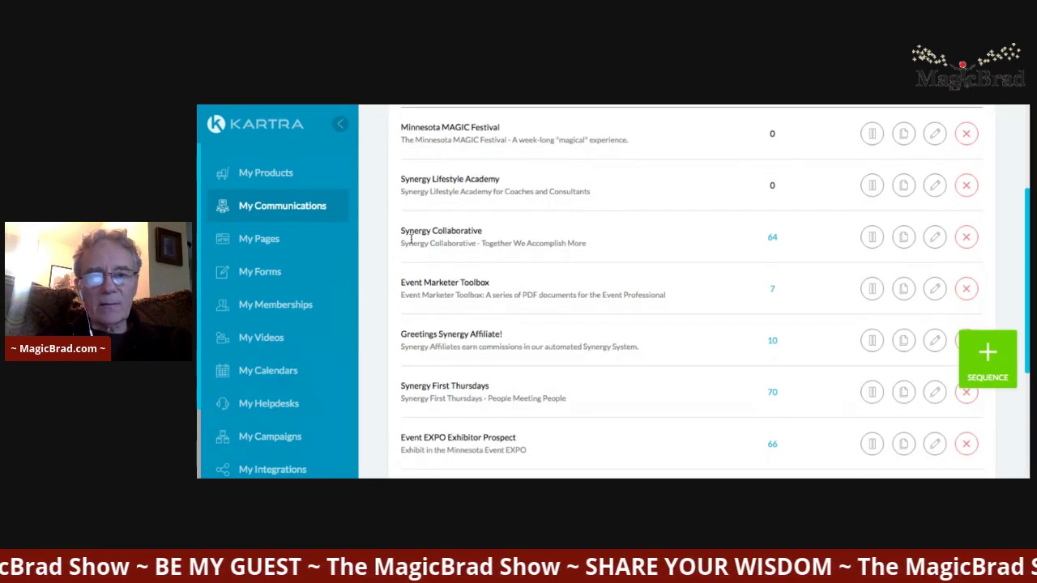
pyautogui.click(935, 237)
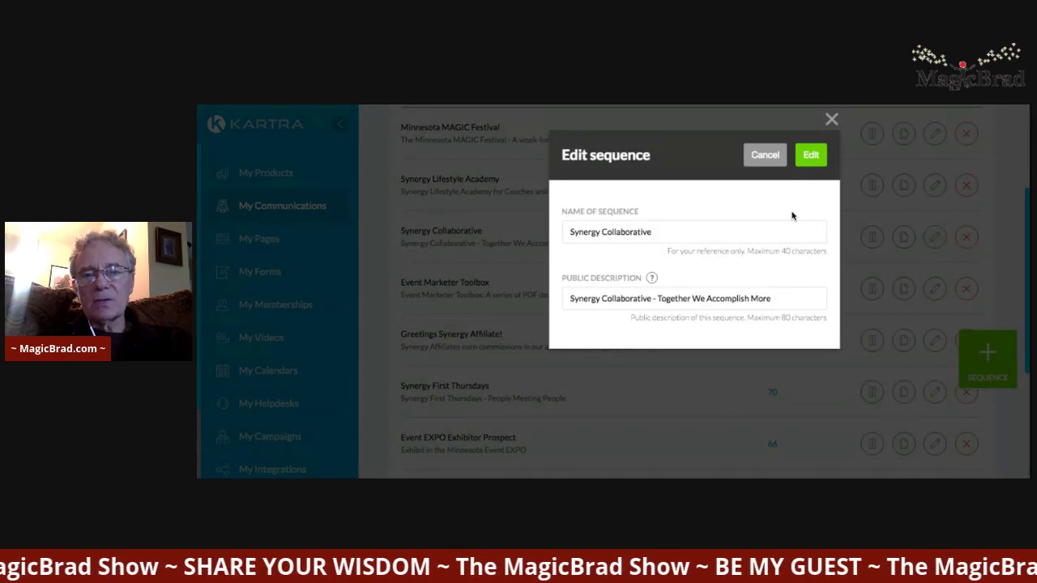
pyautogui.click(810, 156)
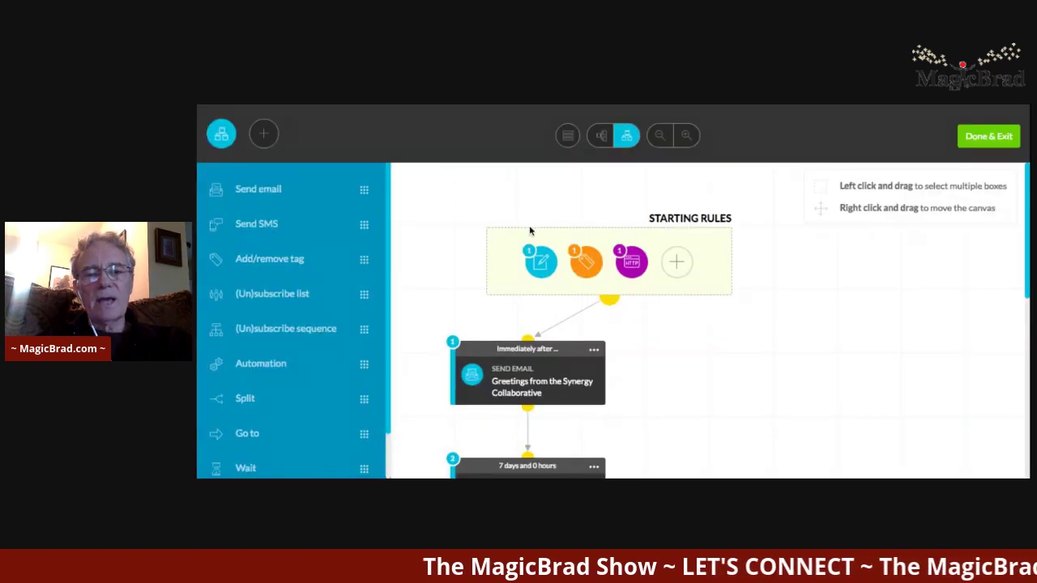
pyautogui.scroll(-2, 438, 272)
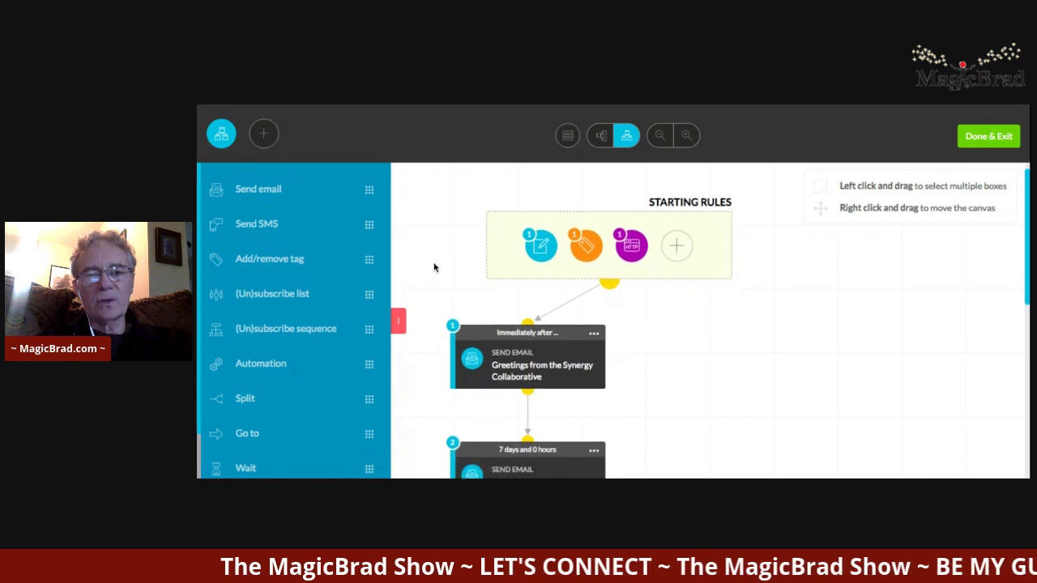
pyautogui.scroll(1, 445, 263)
pyautogui.moveTo(718, 209)
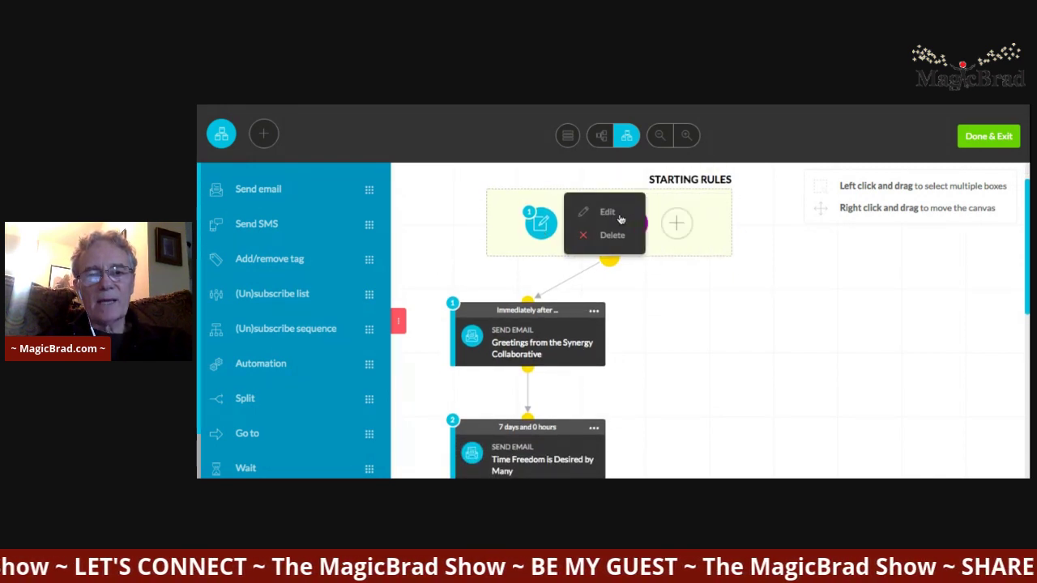
pyautogui.scroll(-2, 557, 305)
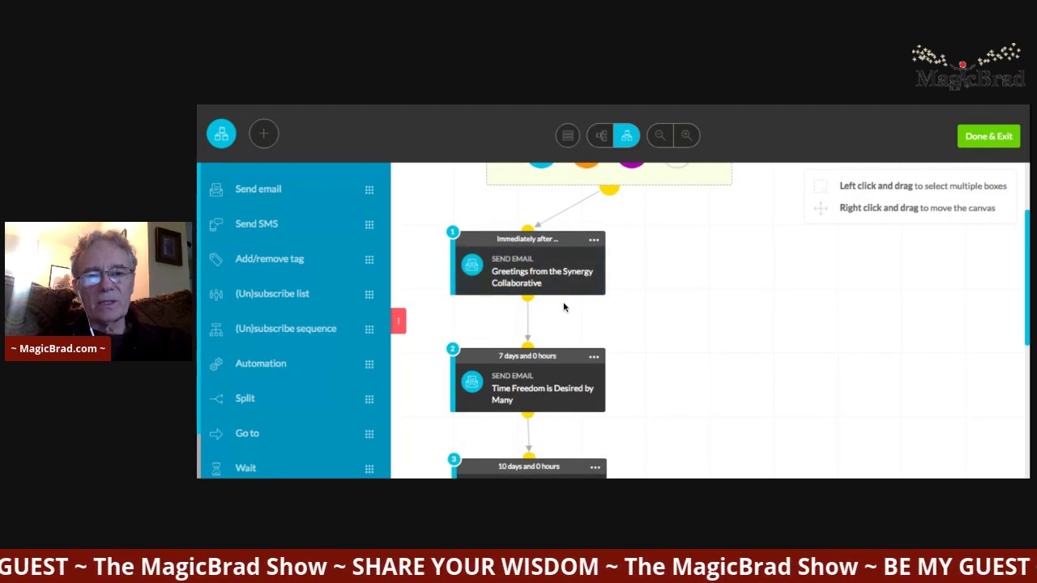
pyautogui.scroll(-3, 676, 311)
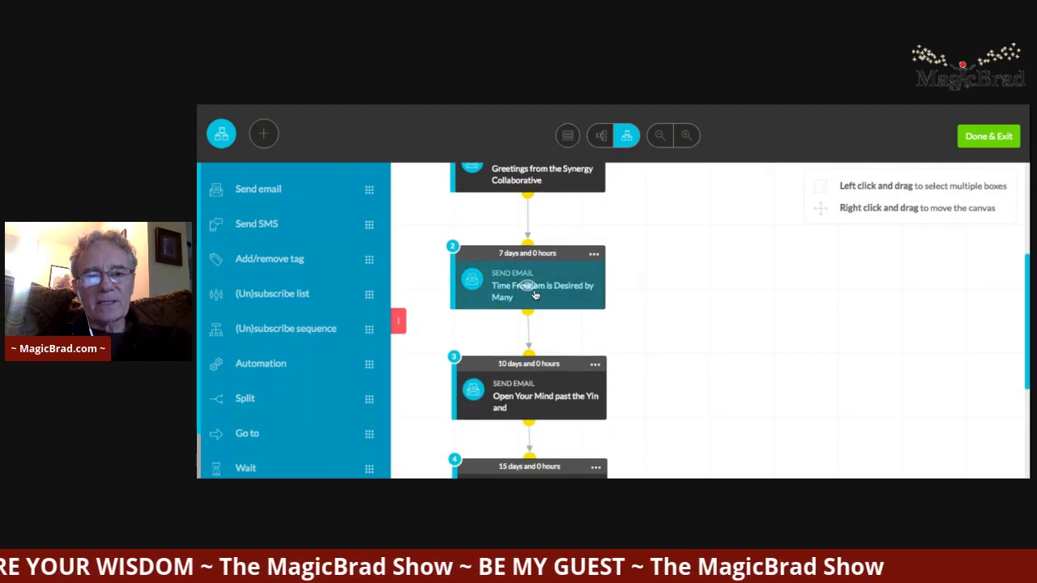
pyautogui.scroll(-3, 657, 317)
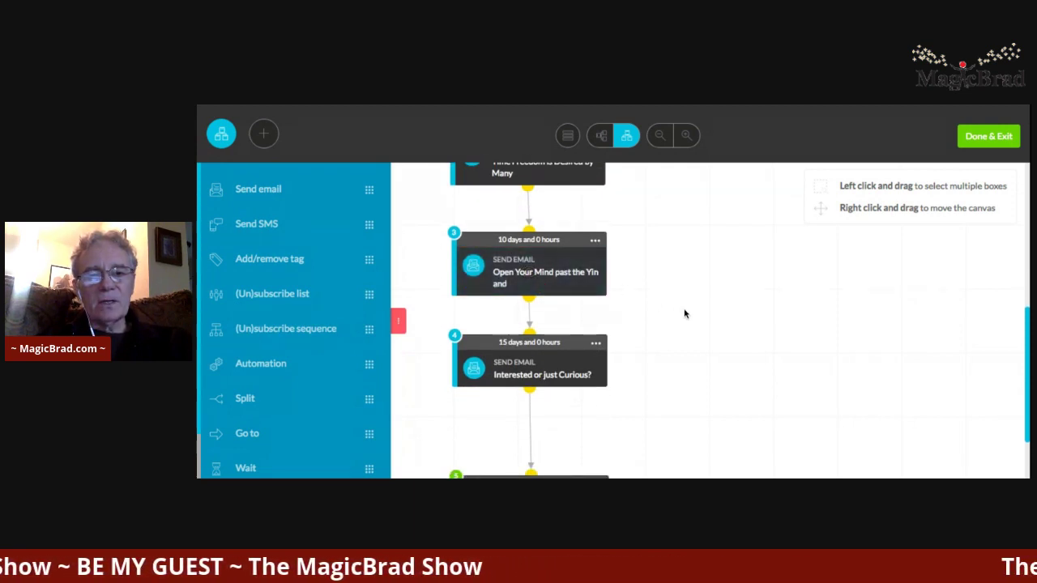
pyautogui.scroll(-2, 685, 313)
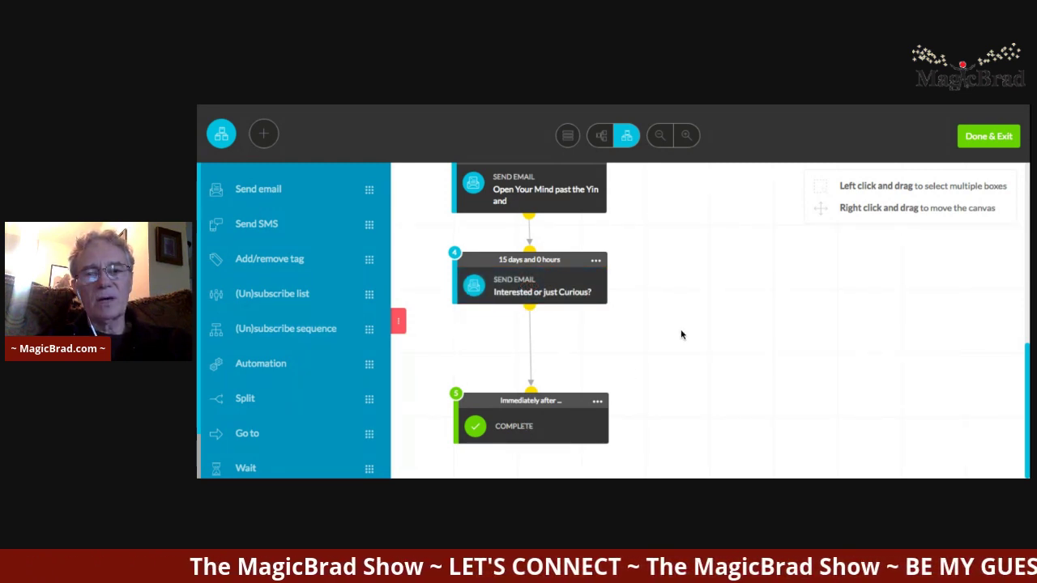
pyautogui.scroll(6, 682, 334)
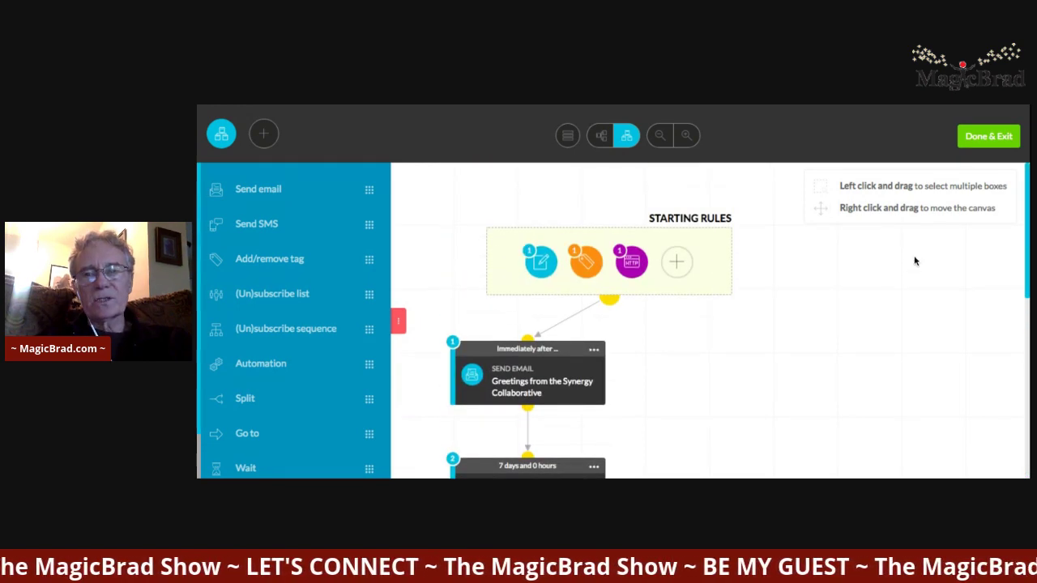
# - Leave the sequence workflow and open the Lists analytics
pyautogui.click(987, 137)
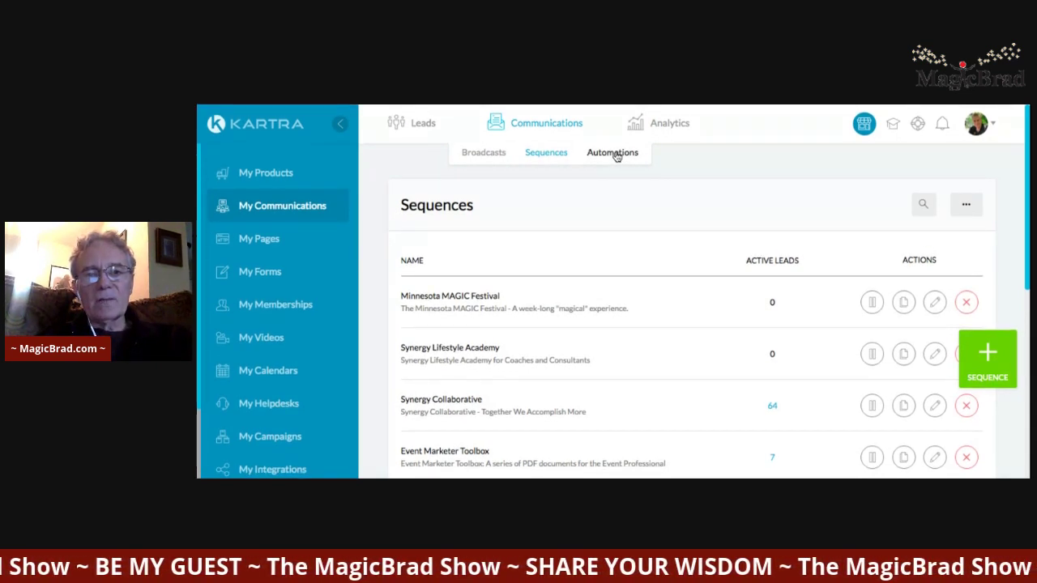
pyautogui.moveTo(674, 120)
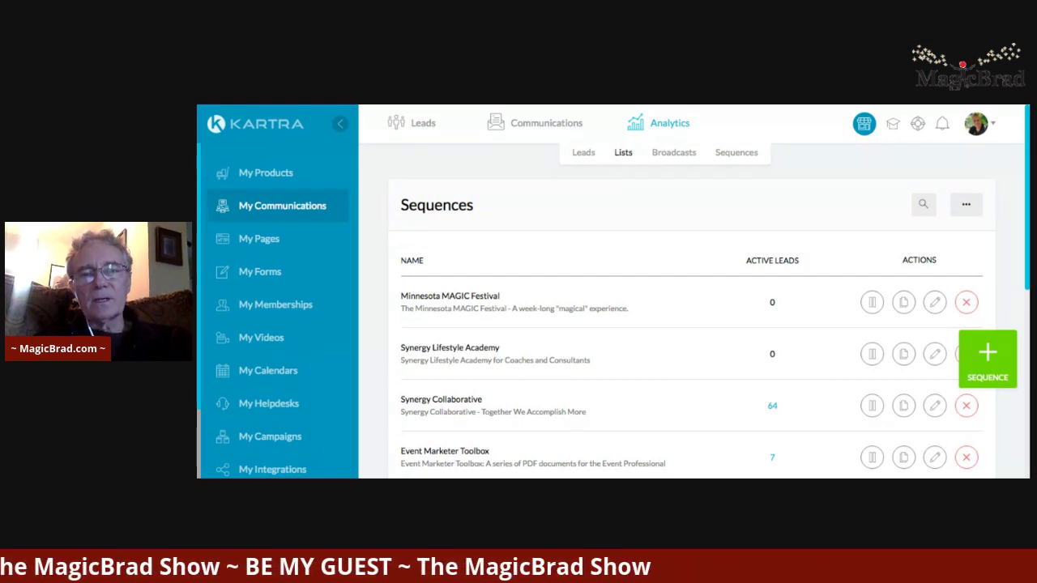
pyautogui.click(623, 152)
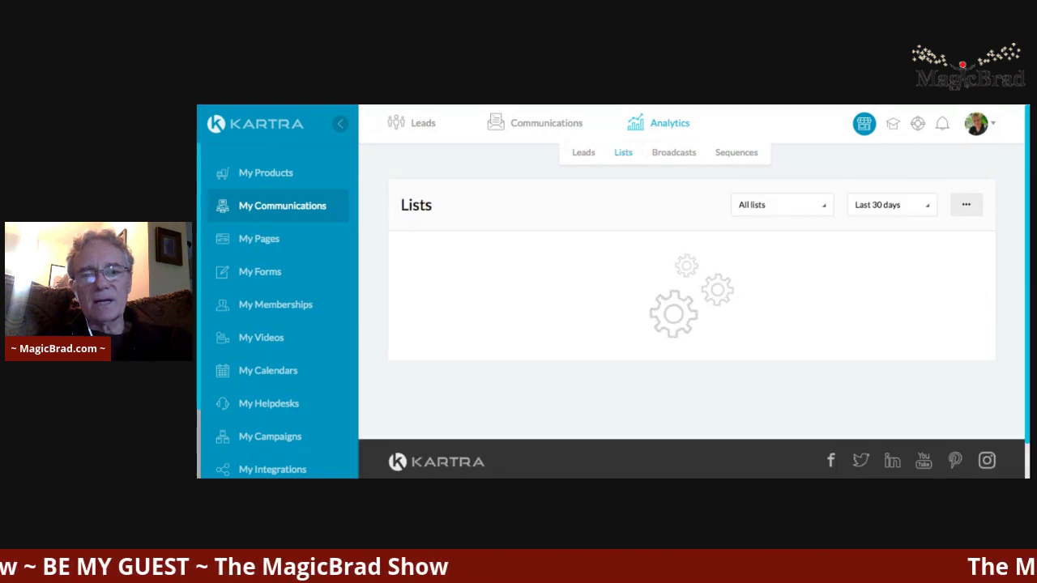
# - Review the 30-day chart of 3 subscriptions and 19 unsubscriptions and the lists table
pyautogui.scroll(-2, 649, 206)
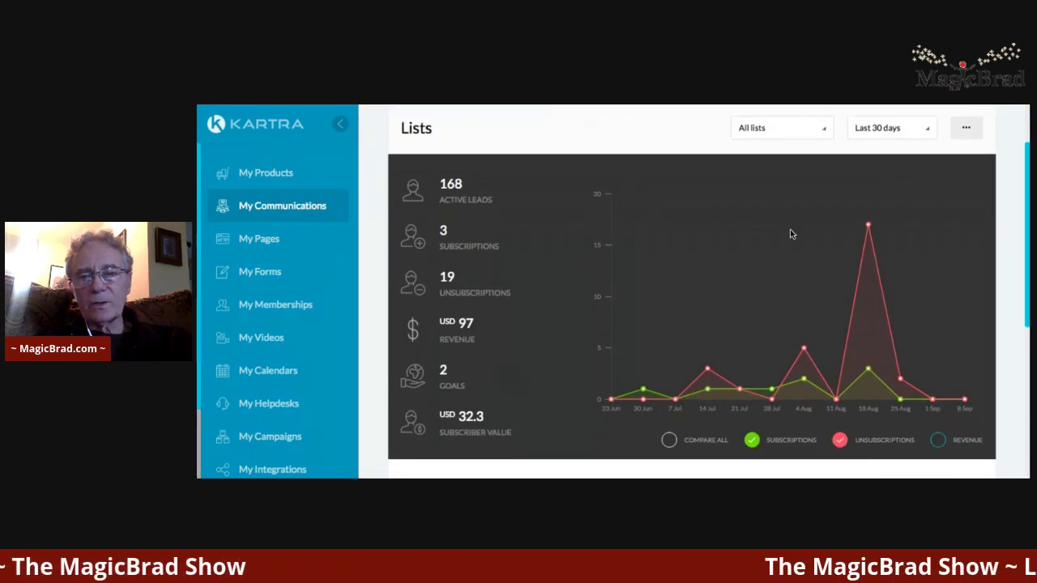
pyautogui.moveTo(868, 232)
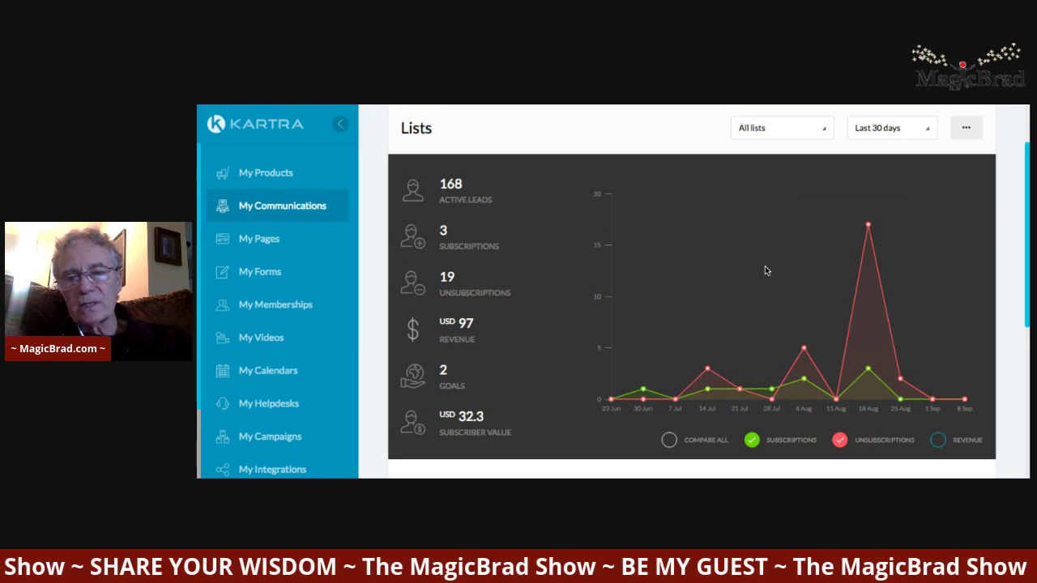
pyautogui.scroll(-1, 698, 286)
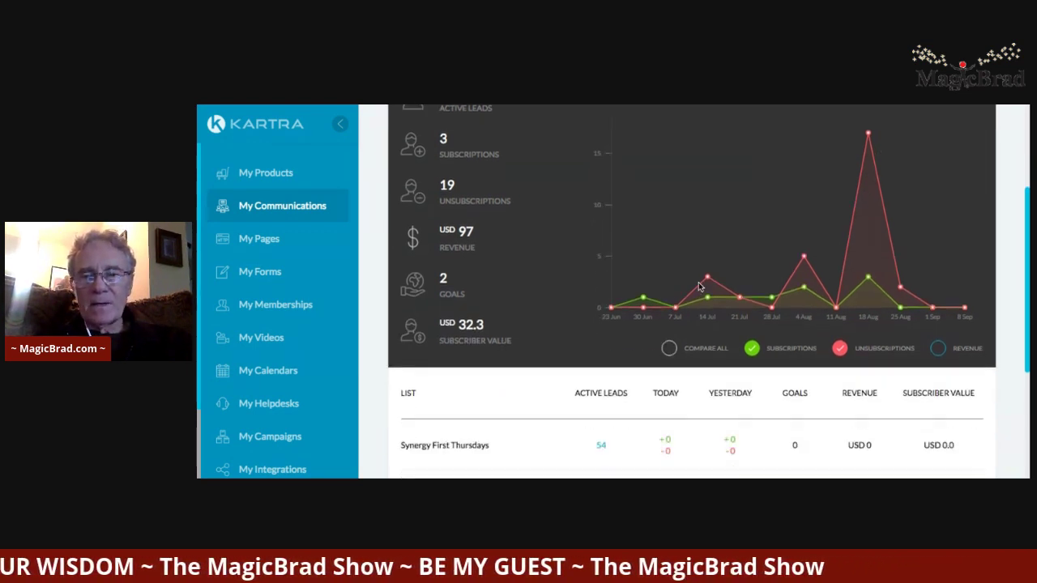
pyautogui.moveTo(869, 280)
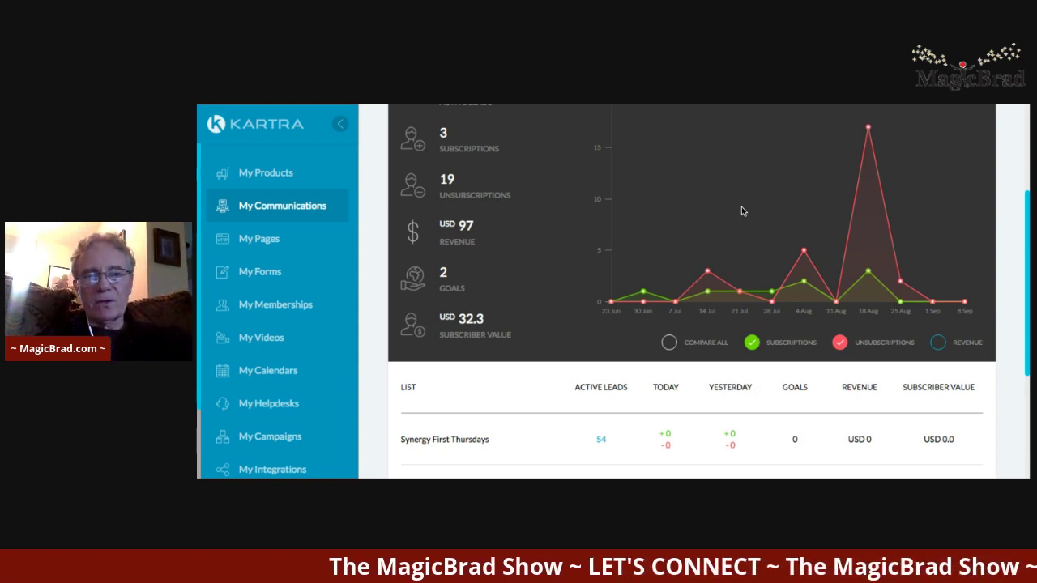
pyautogui.click(268, 240)
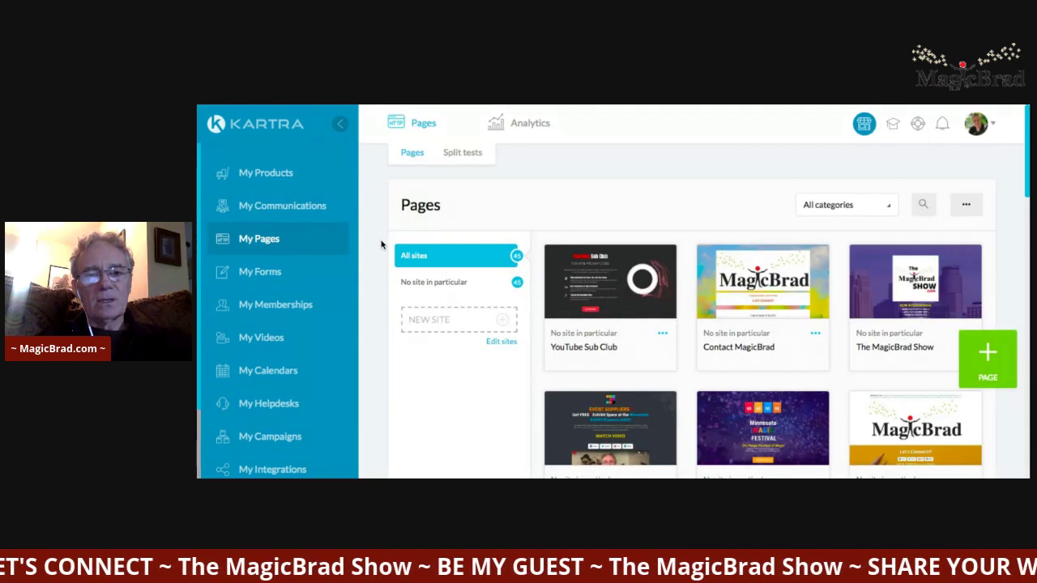
# - Scroll the thumbnails of the 45 pages, such as YouTube Sub Club and The MagicBrad Show
pyautogui.scroll(-3, 371, 261)
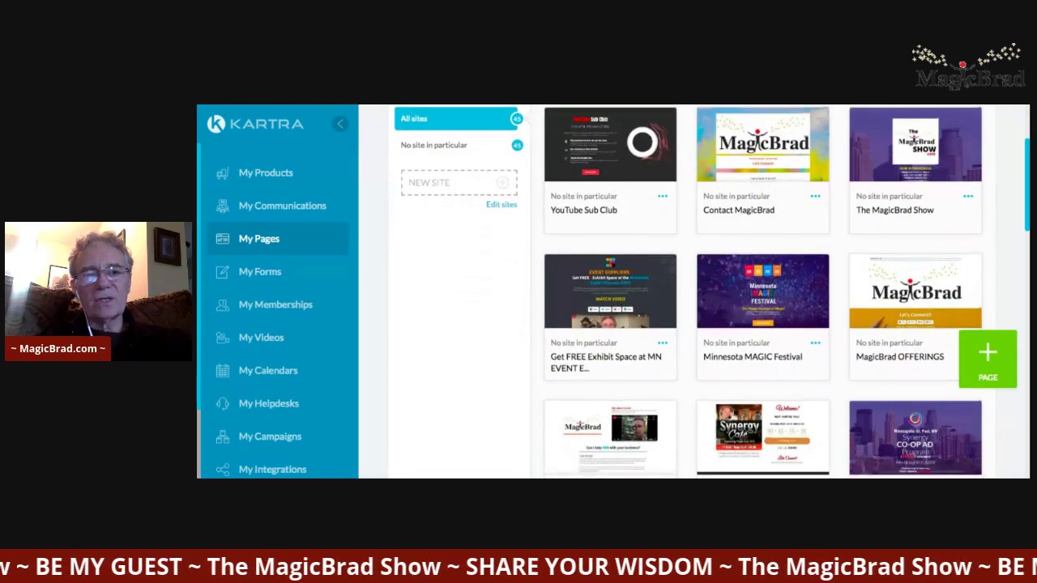
pyautogui.scroll(1, 613, 291)
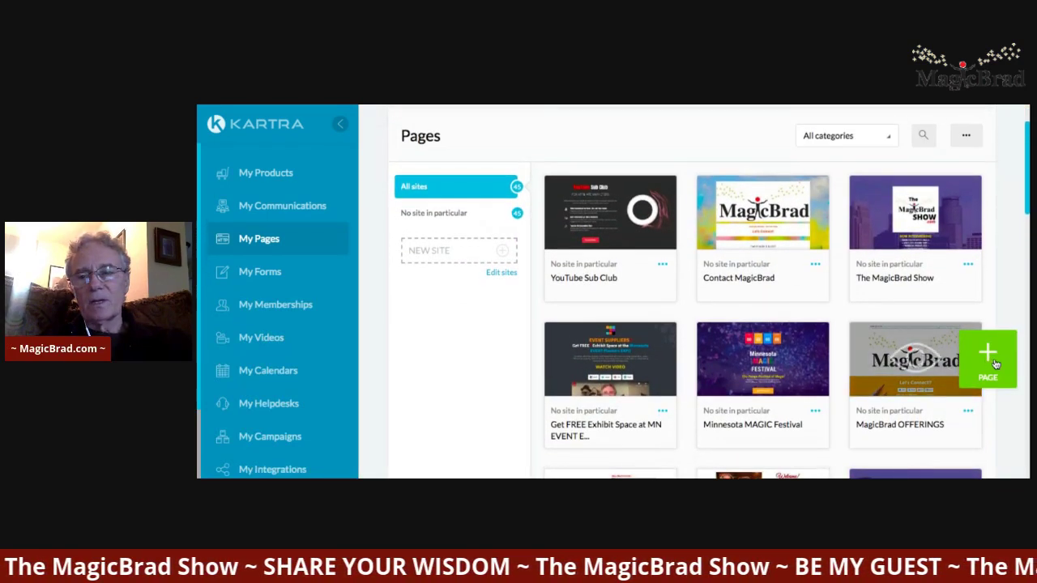
# - Start a new page and look at the Squeeze Pages templates
pyautogui.click(990, 351)
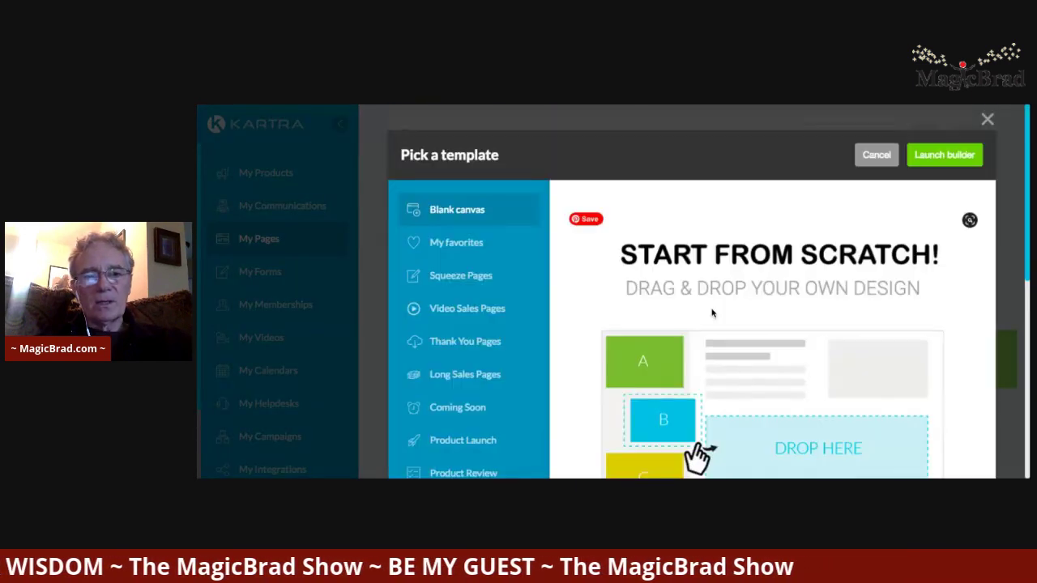
pyautogui.scroll(-1, 649, 302)
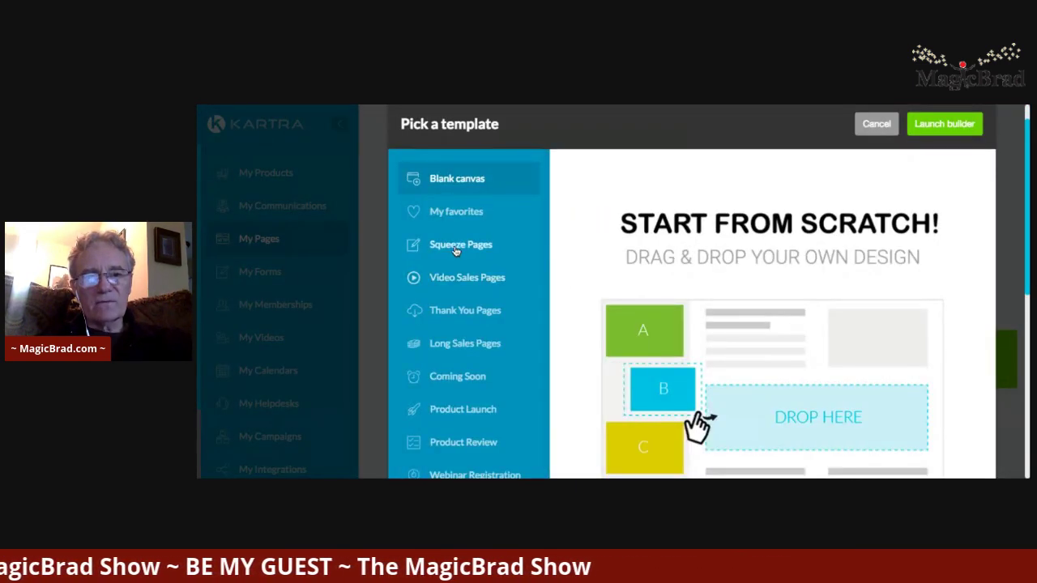
pyautogui.click(453, 248)
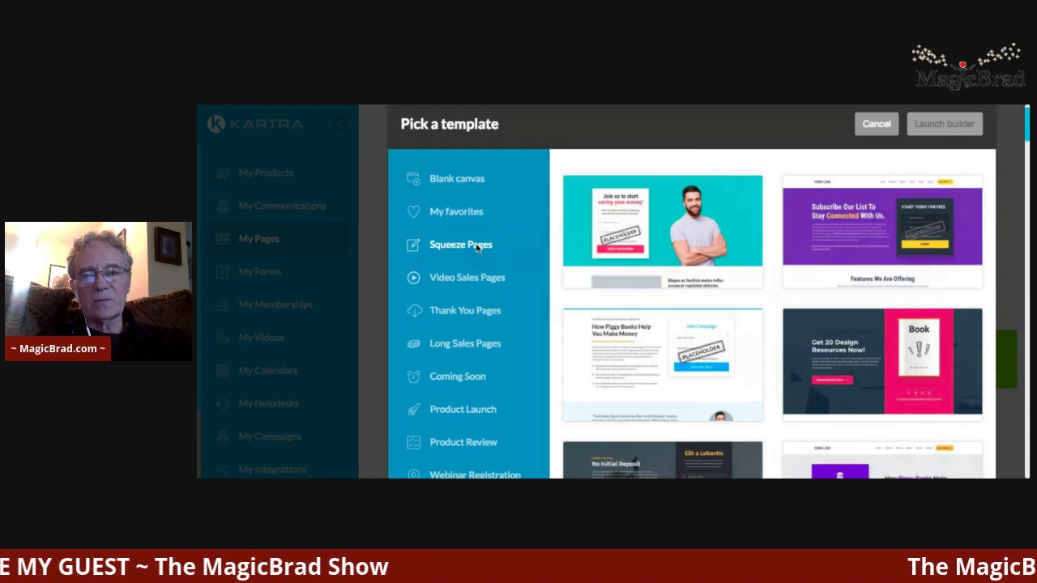
pyautogui.scroll(-4, 679, 269)
pyautogui.scroll(2, 679, 269)
pyautogui.scroll(5, 679, 269)
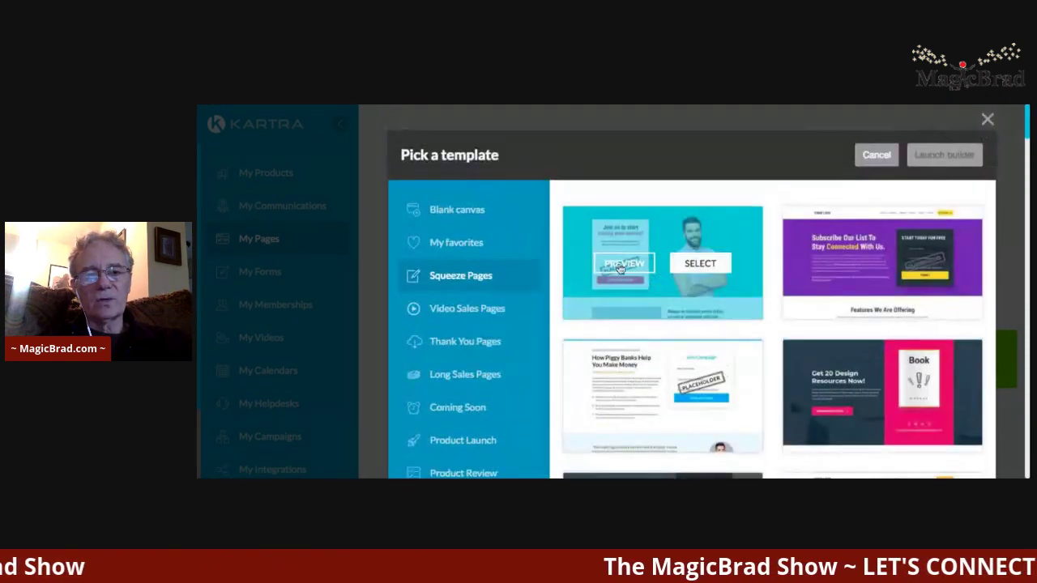
# - Scroll through the Video Sales Pages templates
pyautogui.click(444, 315)
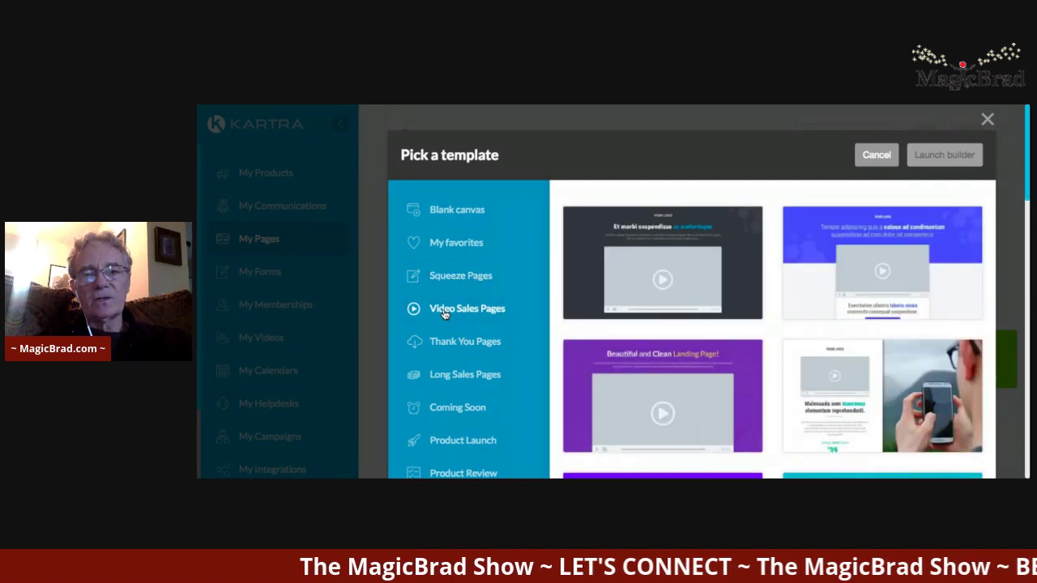
pyautogui.scroll(-1, 663, 311)
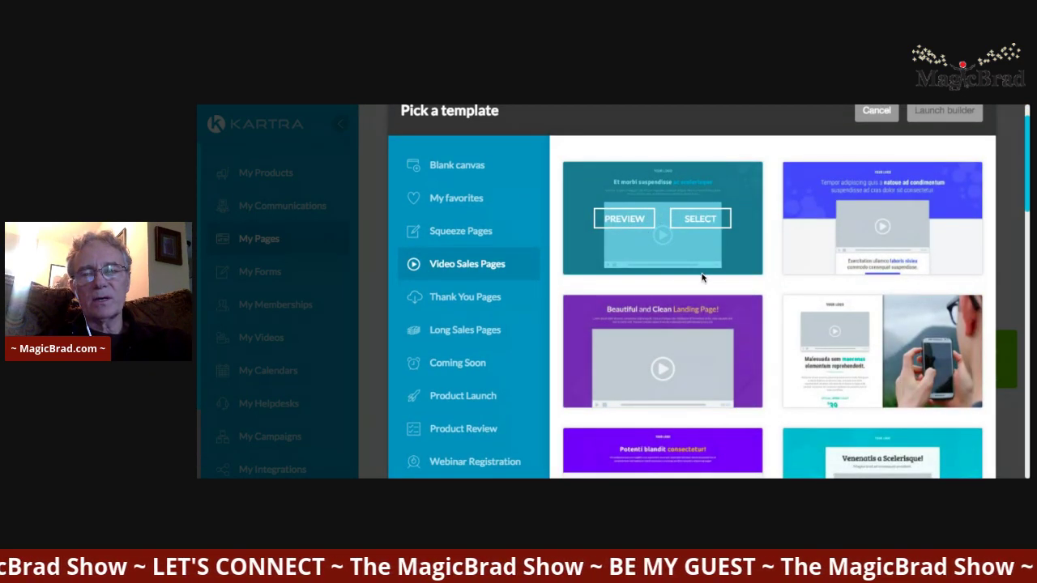
pyautogui.scroll(-4, 701, 277)
pyautogui.scroll(-7, 663, 316)
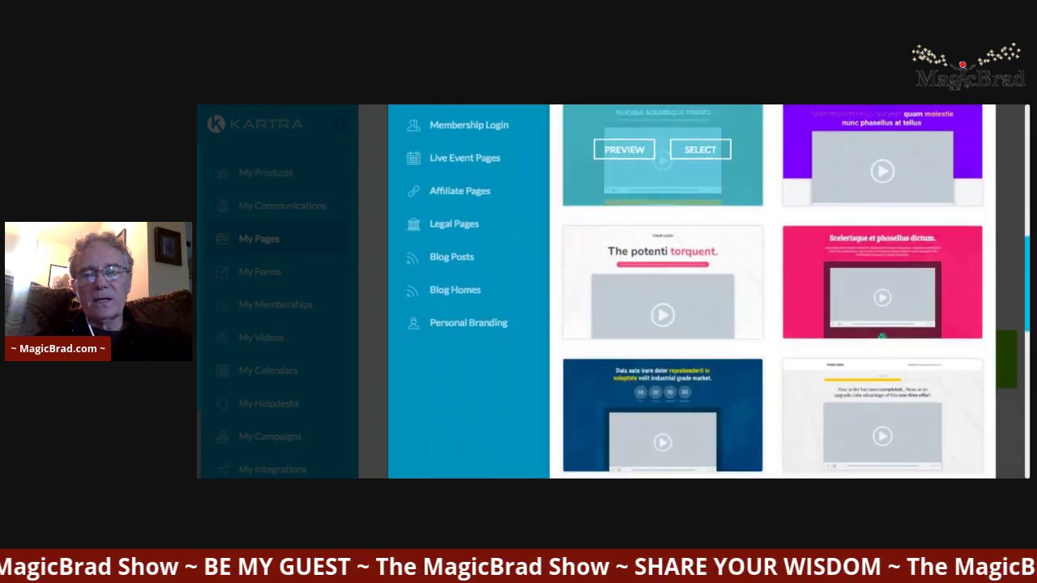
pyautogui.scroll(-10, 663, 292)
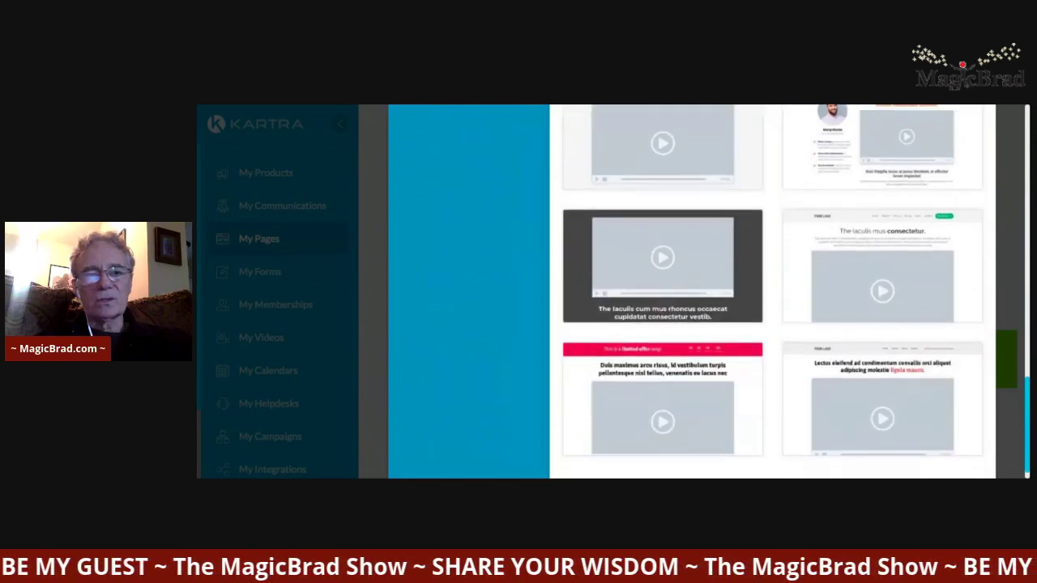
pyautogui.scroll(10, 663, 268)
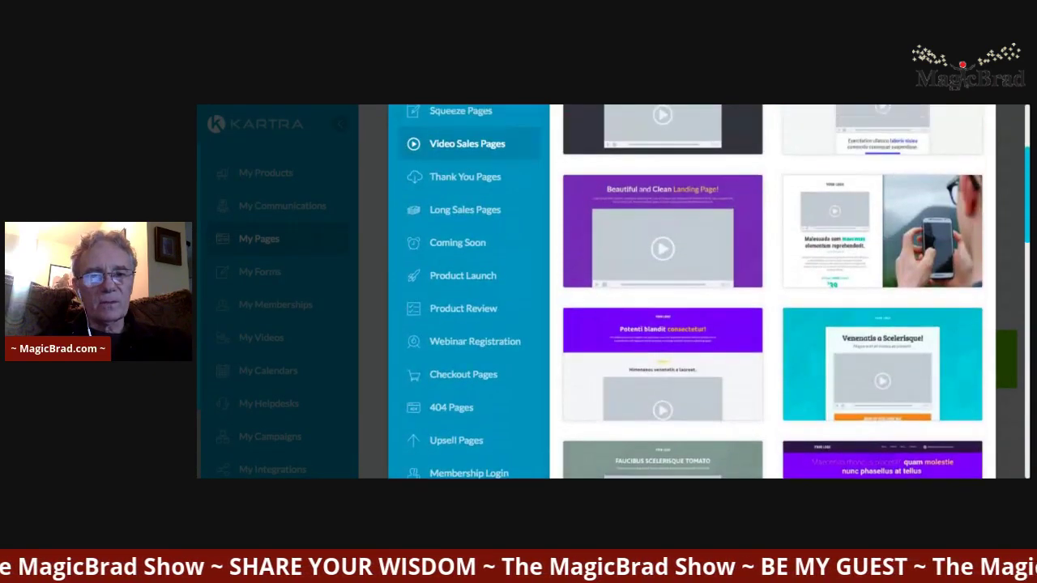
pyautogui.scroll(4, 660, 272)
pyautogui.scroll(-1, 466, 340)
pyautogui.scroll(-1, 468, 331)
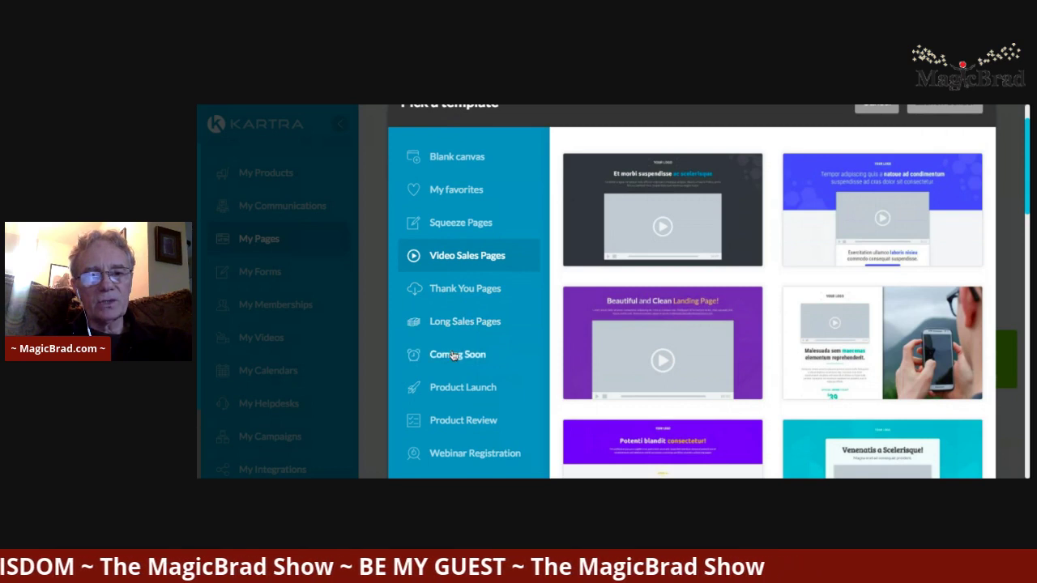
pyautogui.scroll(-2, 456, 356)
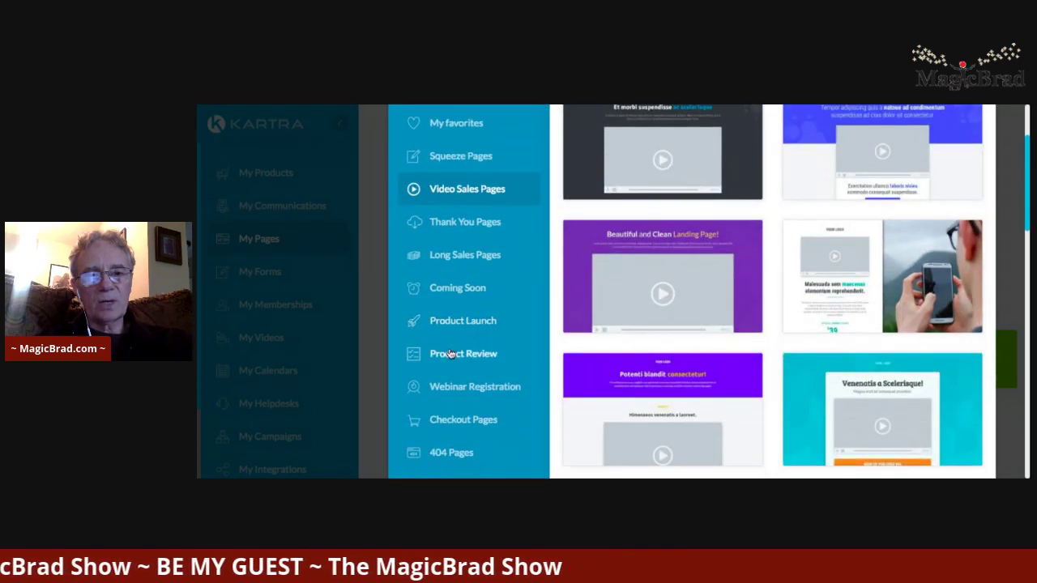
pyautogui.scroll(-2, 458, 318)
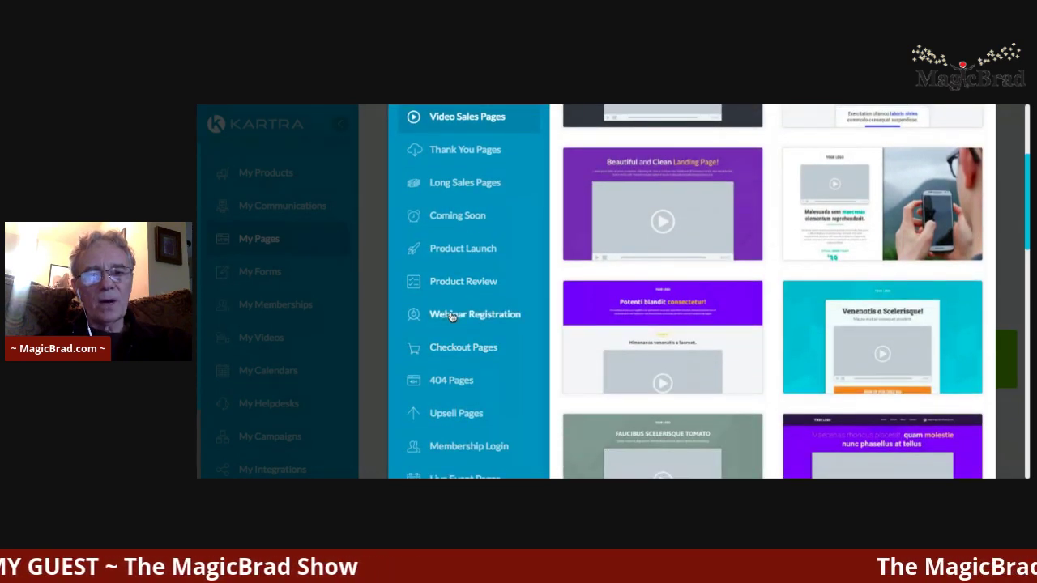
pyautogui.scroll(-3, 452, 316)
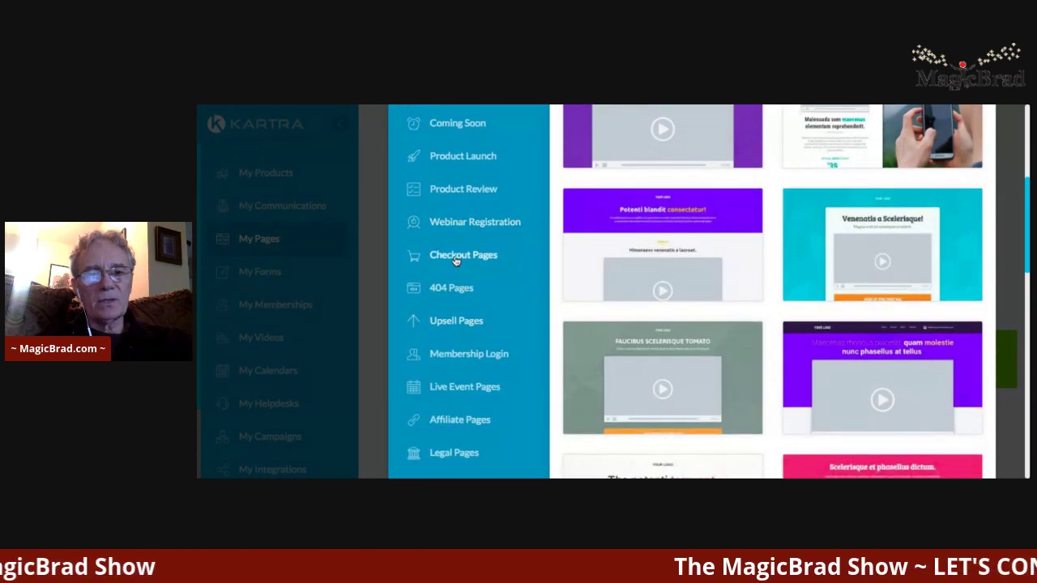
pyautogui.scroll(-2, 485, 291)
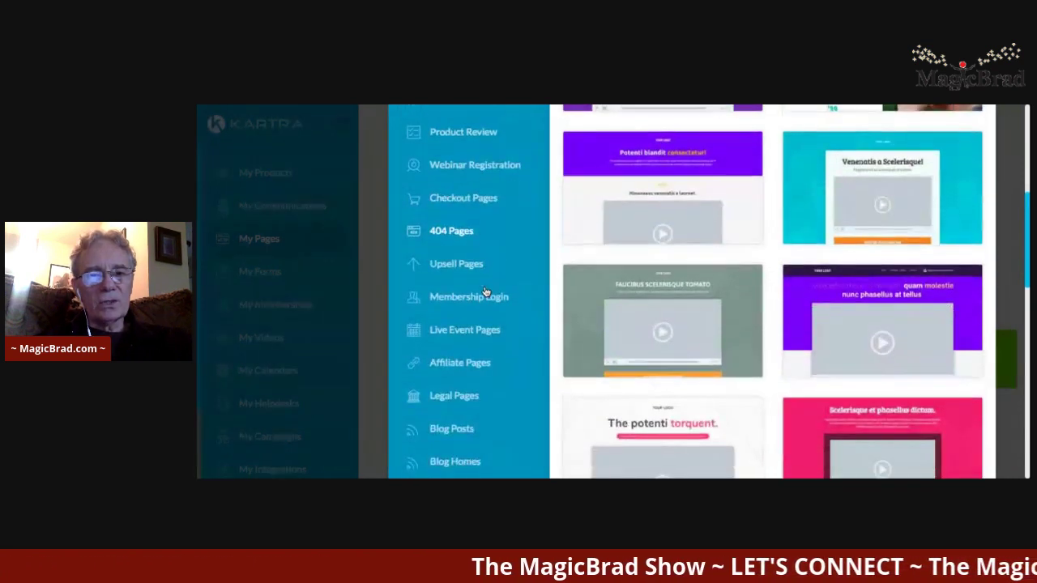
pyautogui.scroll(-1, 478, 267)
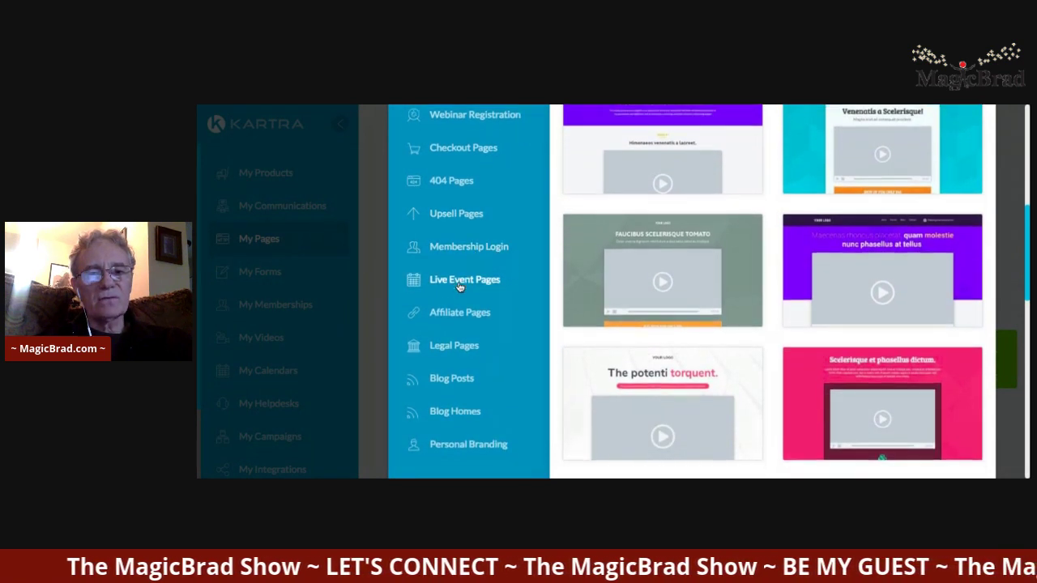
pyautogui.scroll(-1, 459, 287)
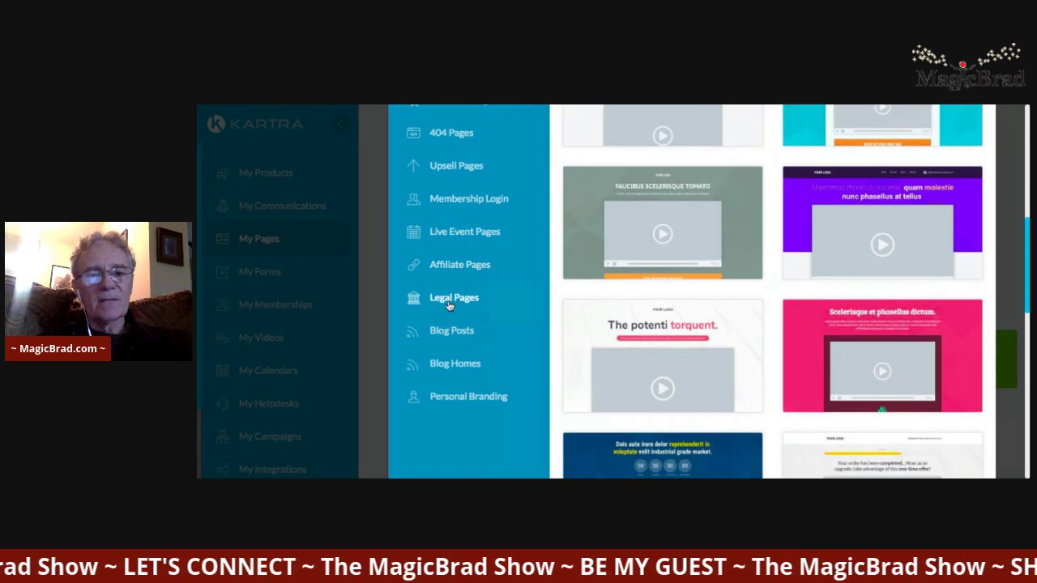
pyautogui.scroll(8, 462, 329)
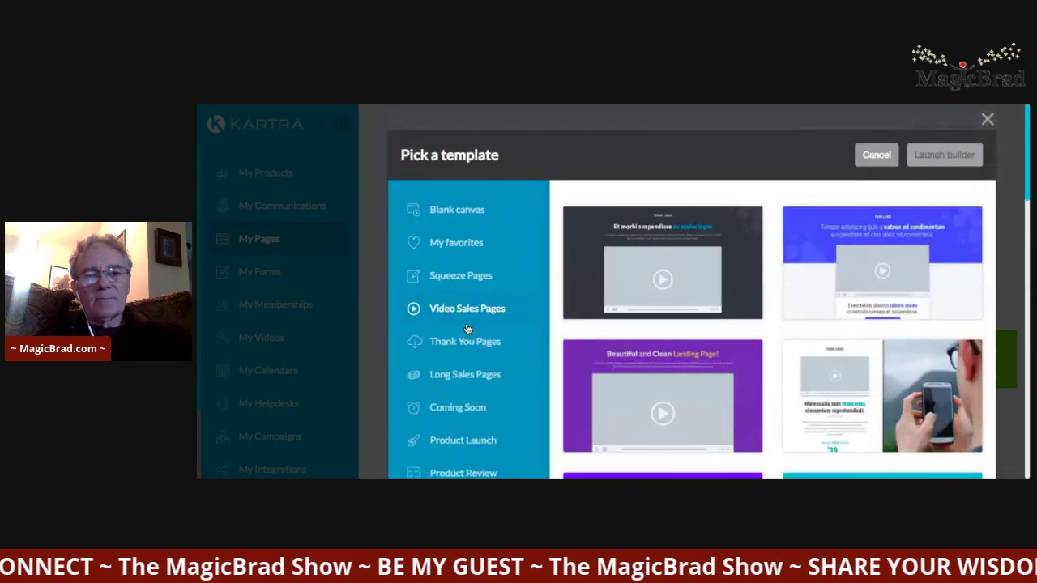
pyautogui.click(468, 318)
# - Cancel the template picker and browse forms like test, INQUIRY - YouTube Sub Club and GENERAL LIST
pyautogui.click(876, 156)
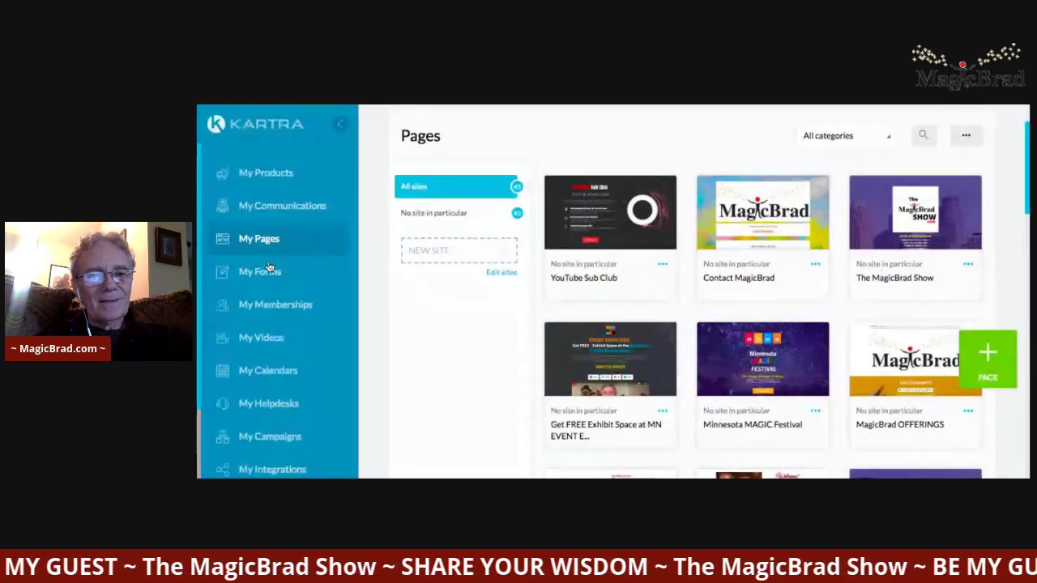
pyautogui.click(259, 273)
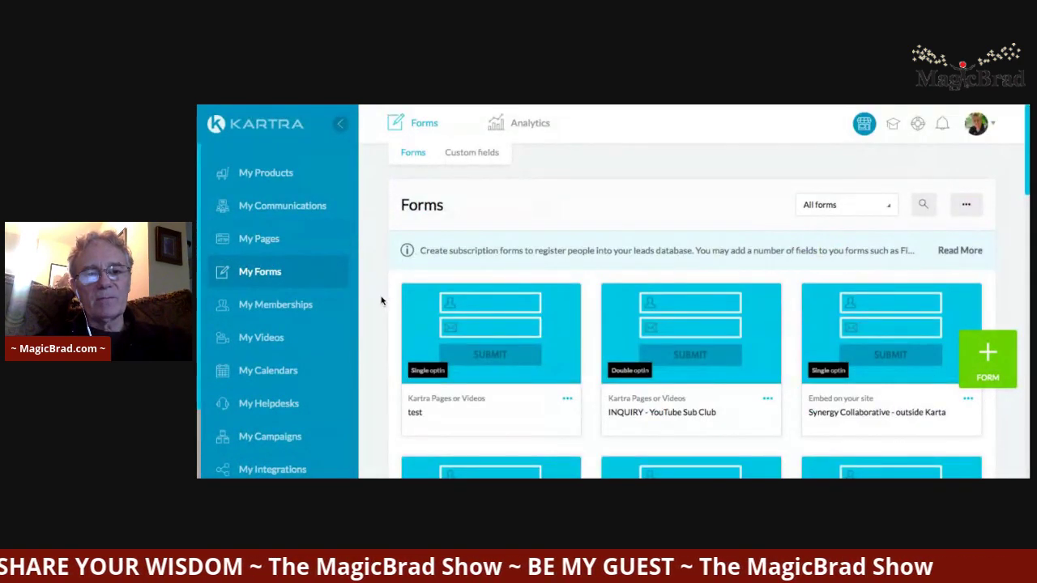
pyautogui.scroll(-3, 378, 303)
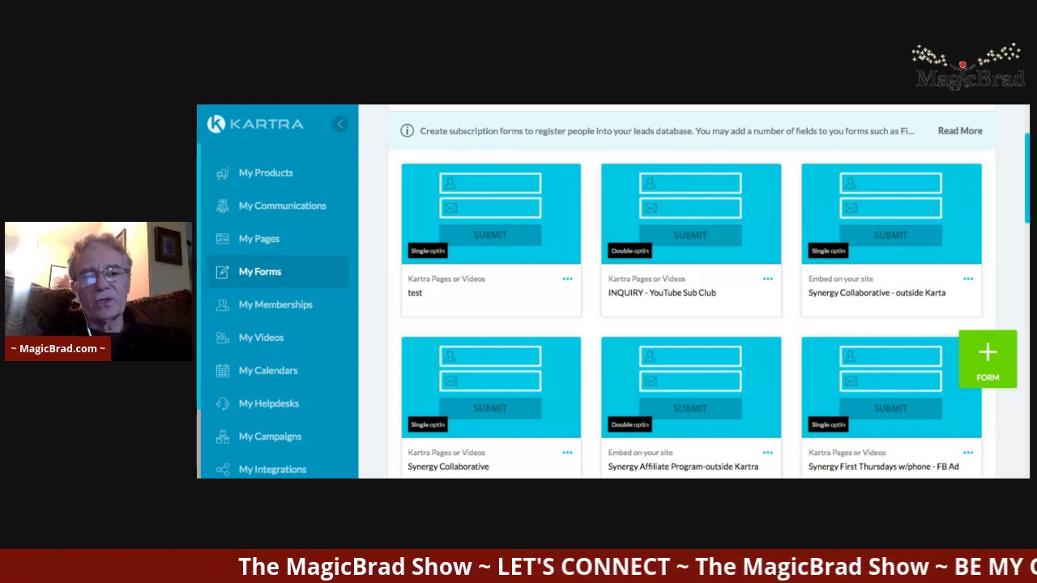
pyautogui.scroll(-1, 613, 292)
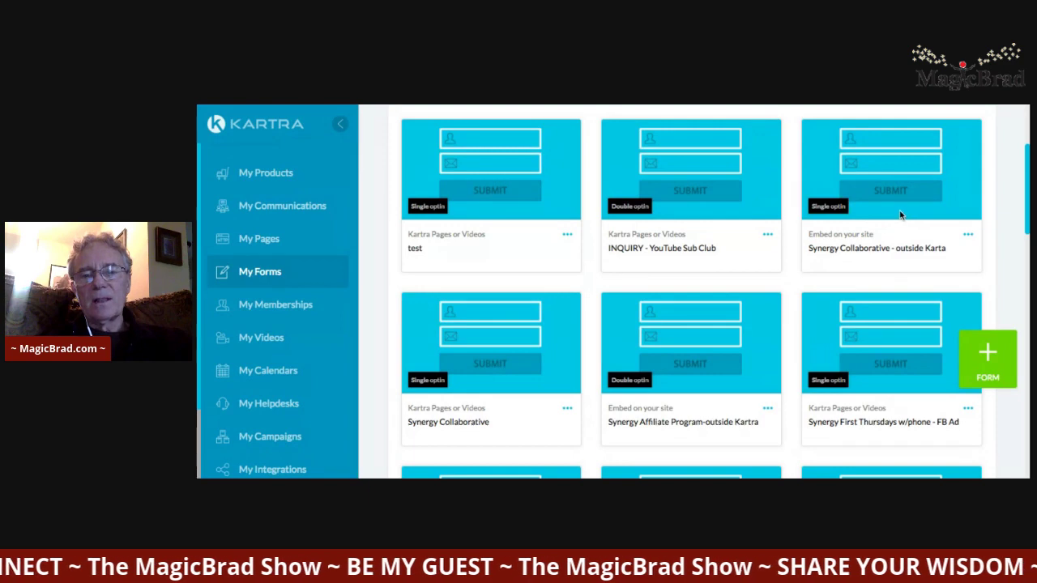
pyautogui.scroll(-2, 699, 355)
pyautogui.scroll(-6, 699, 354)
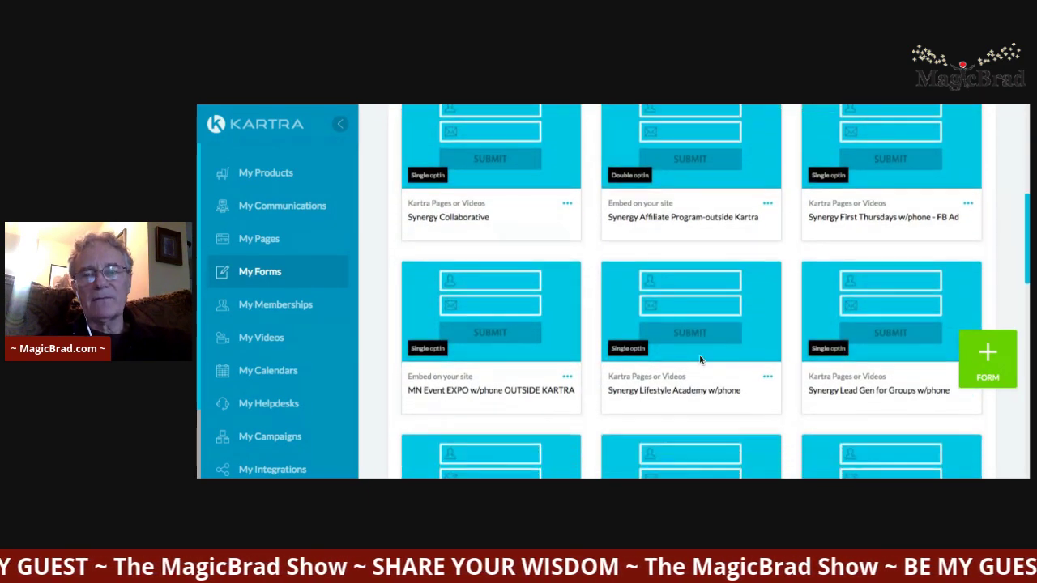
pyautogui.scroll(-2, 699, 355)
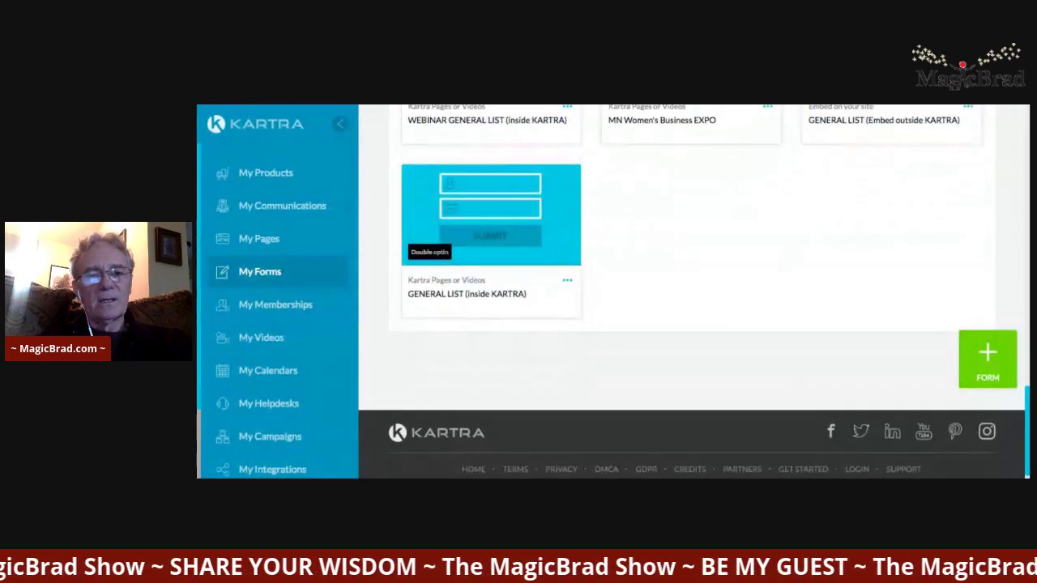
pyautogui.scroll(15, 699, 355)
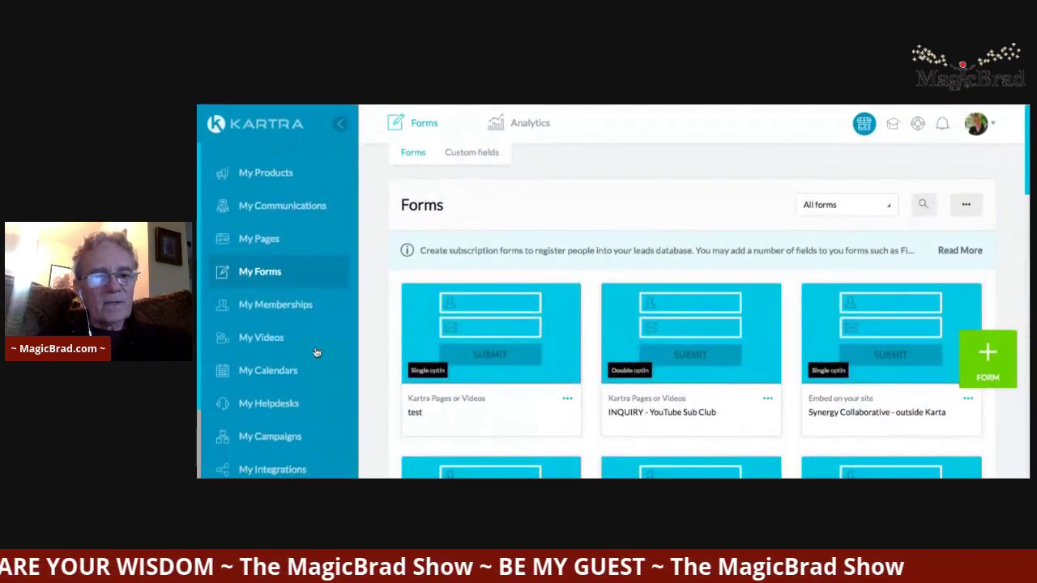
# - Open My Memberships to see Synergy Collaborative with 0 active members and 0 subscriptions
pyautogui.click(282, 307)
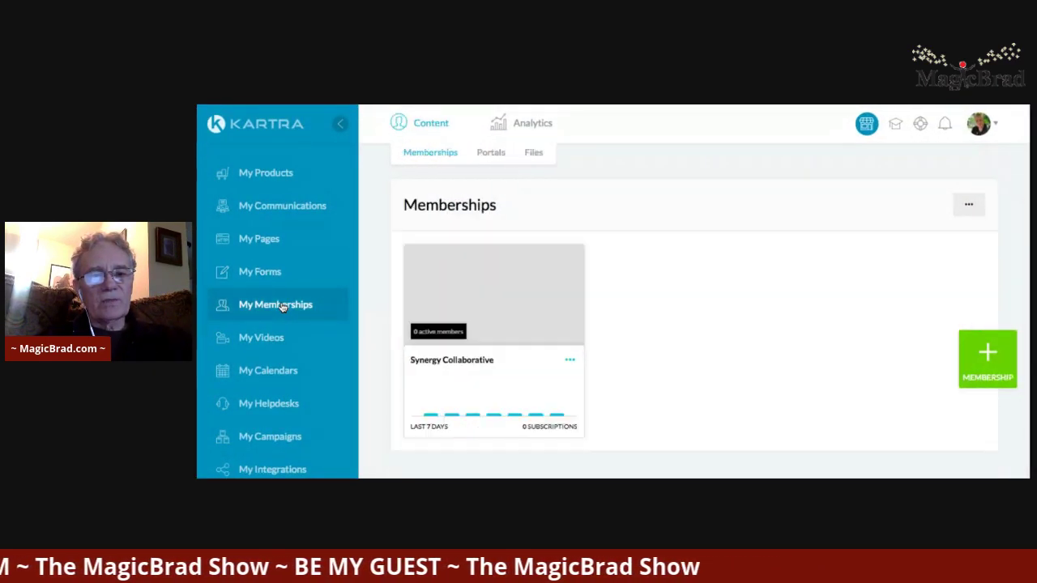
pyautogui.scroll(-1, 373, 283)
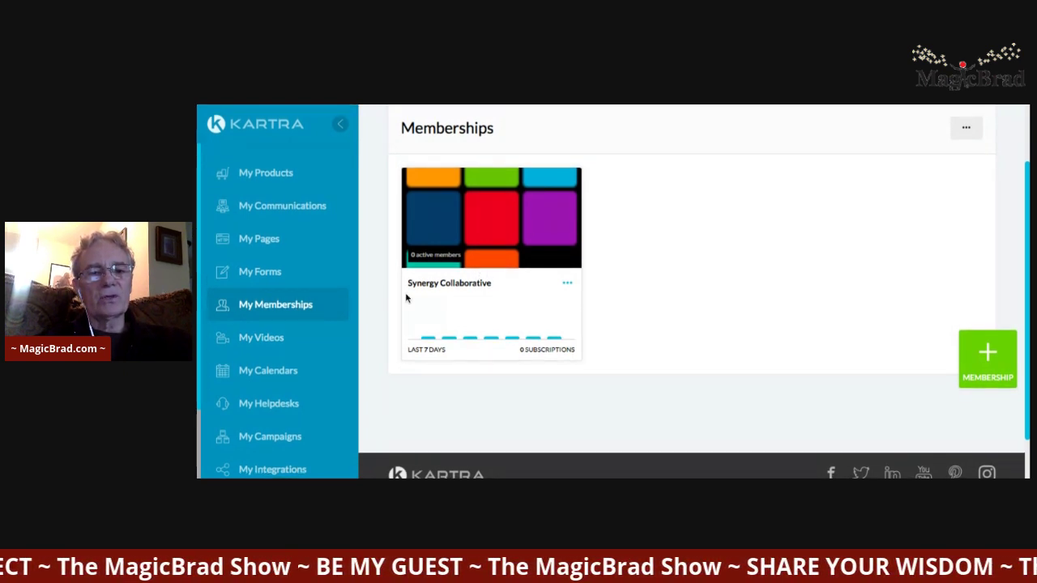
# - Open My Videos to see Business Expo 2019 Video Version 1, running 00:00:58
pyautogui.click(275, 338)
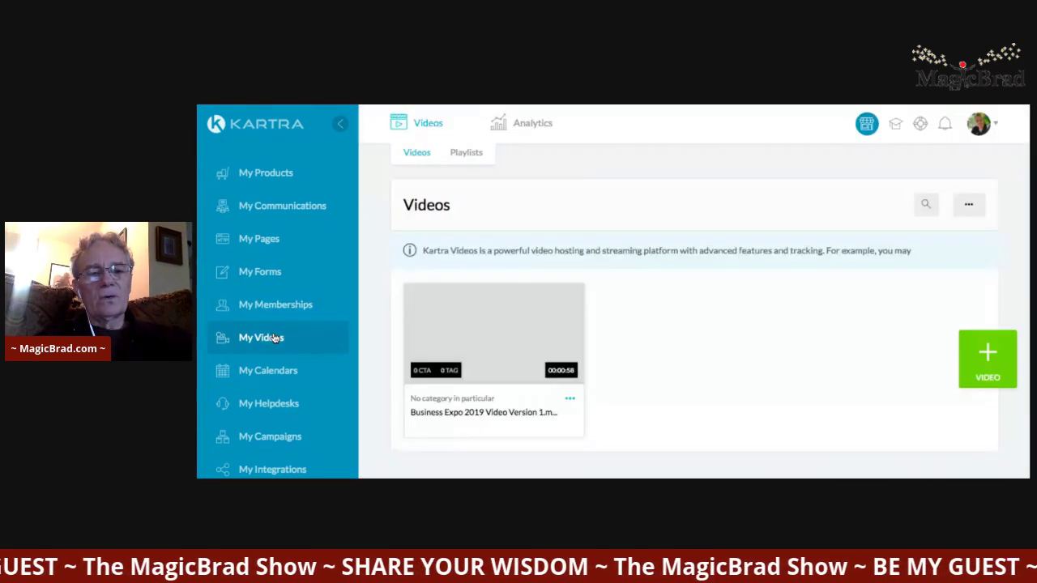
pyautogui.scroll(-2, 365, 297)
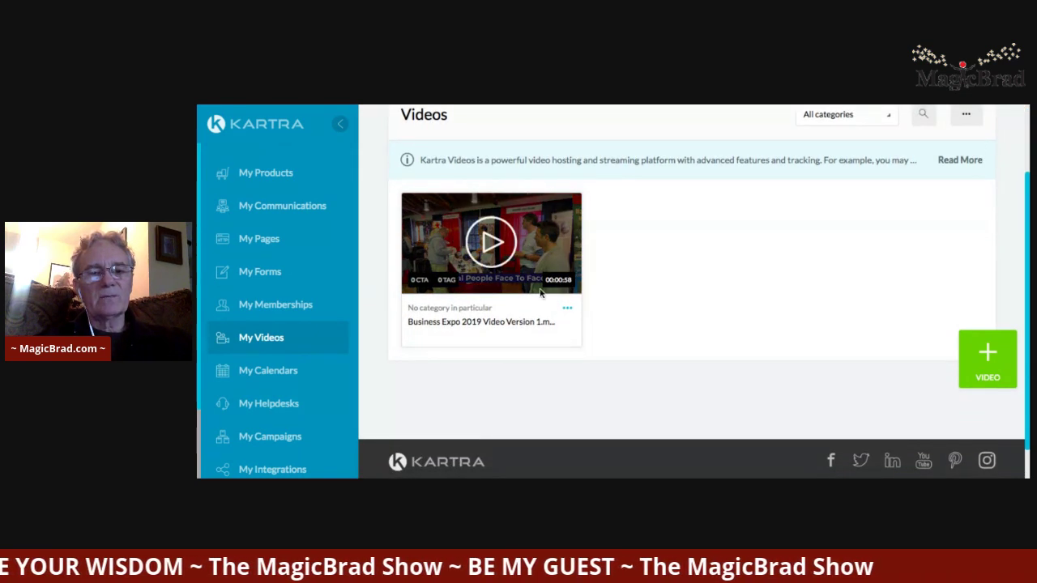
pyautogui.scroll(1, 689, 312)
pyautogui.scroll(2, 689, 312)
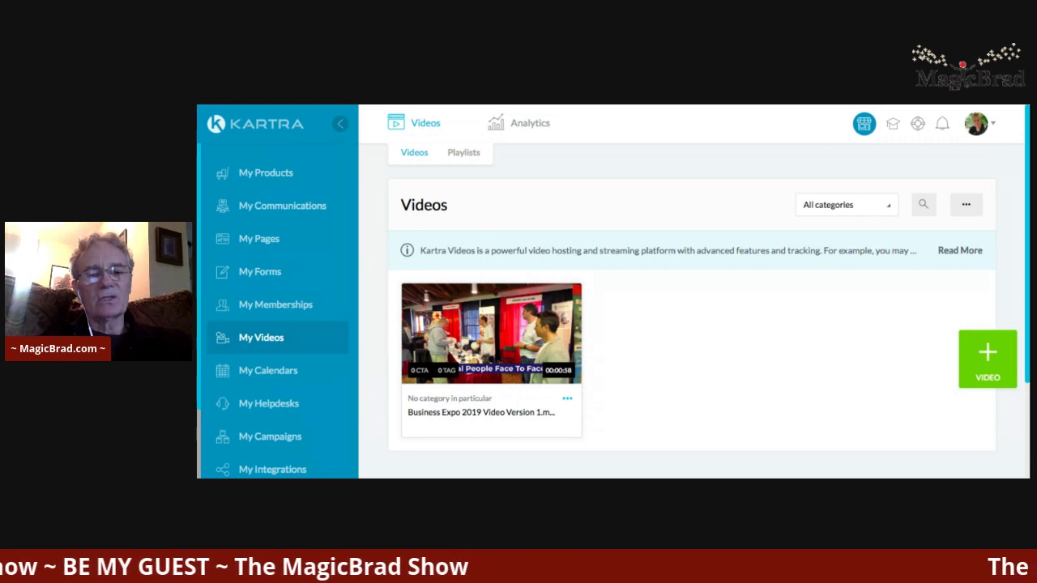
pyautogui.scroll(-3, 689, 312)
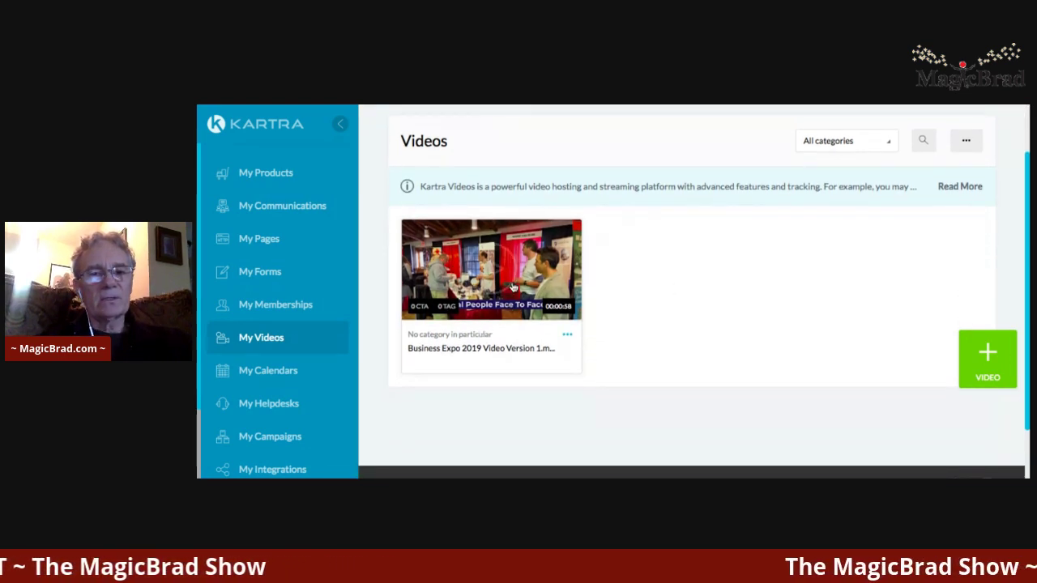
pyautogui.scroll(-1, 299, 304)
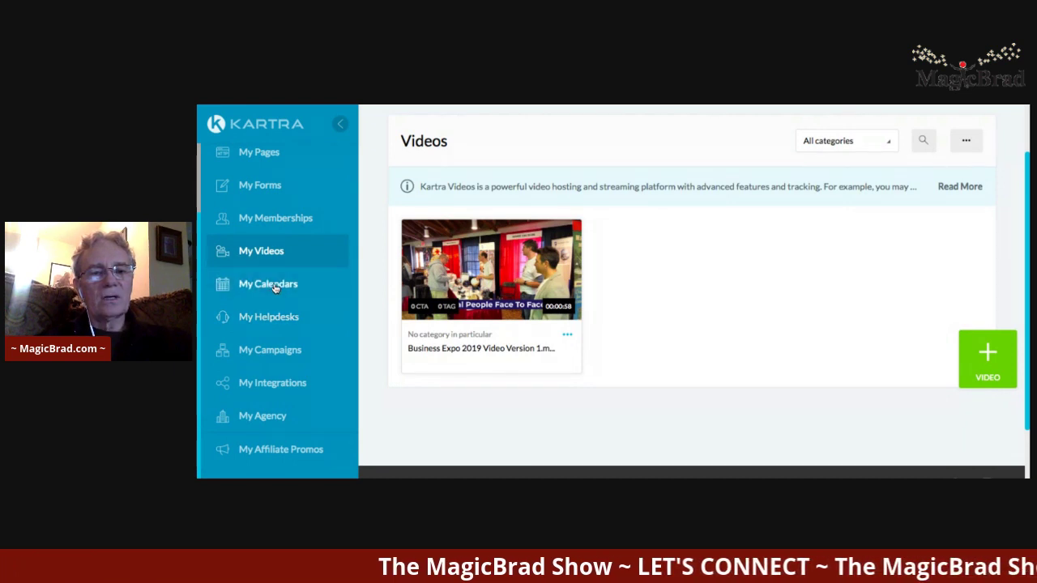
# - Open My Calendars to see The MagicBrad Show calendar with 1 class
pyautogui.click(275, 289)
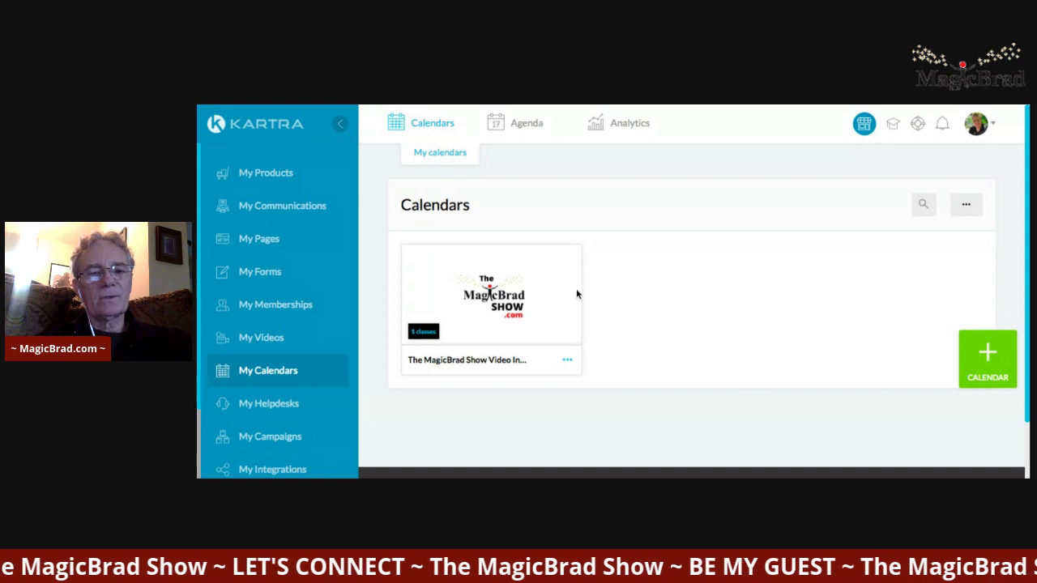
pyautogui.scroll(-2, 664, 297)
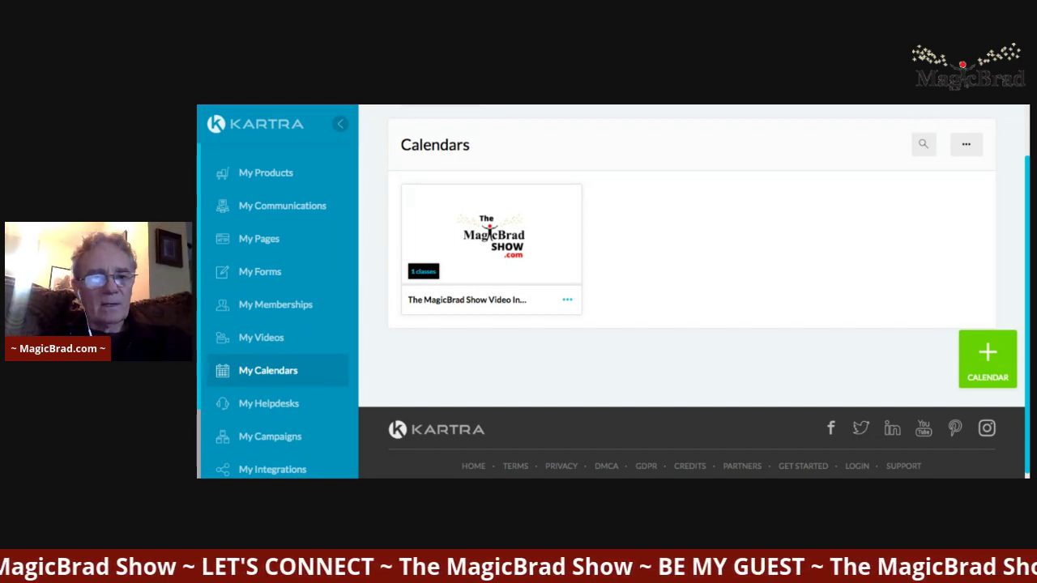
pyautogui.scroll(-1, 695, 293)
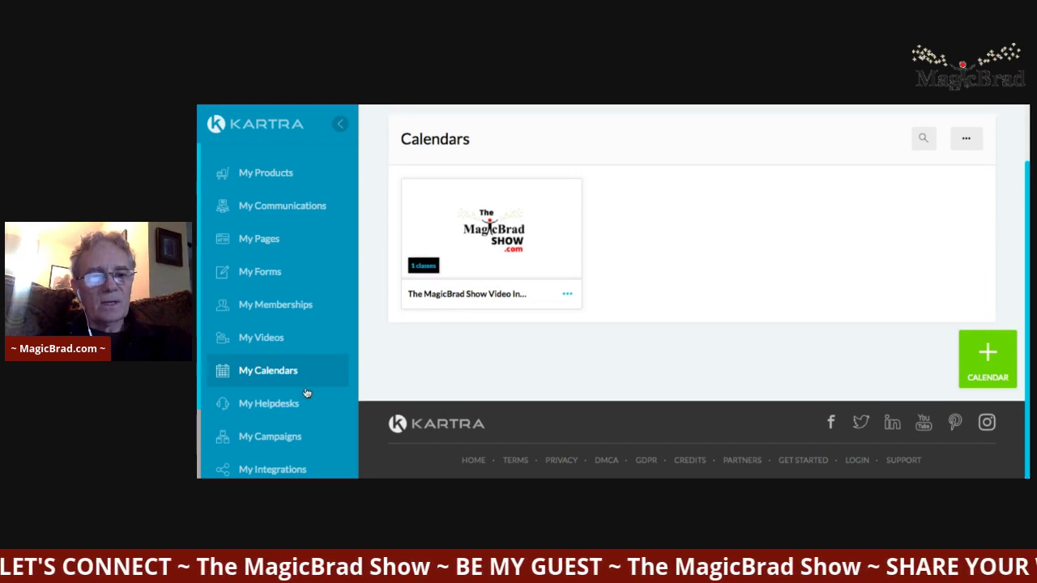
# - Scroll through the Synergy Help Desk helpdesk, then go to My Campaigns
pyautogui.click(278, 405)
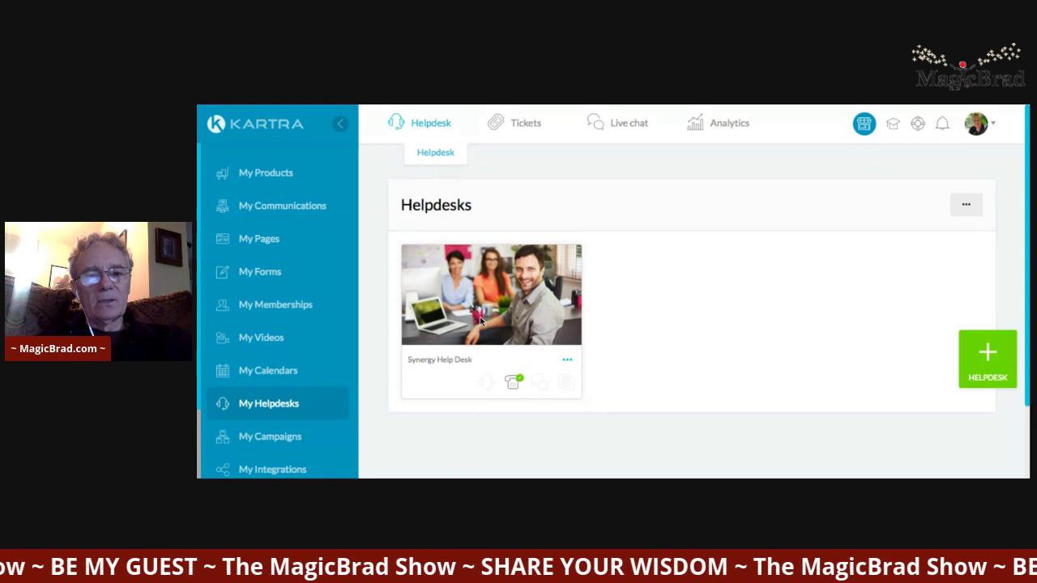
pyautogui.scroll(-1, 480, 322)
pyautogui.scroll(-1, 480, 322)
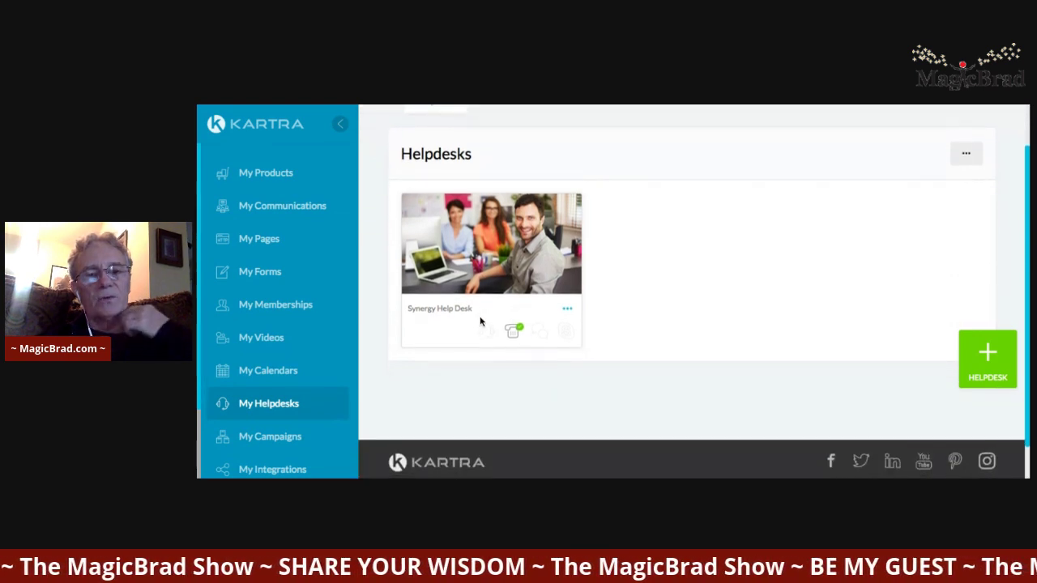
pyautogui.scroll(-1, 486, 320)
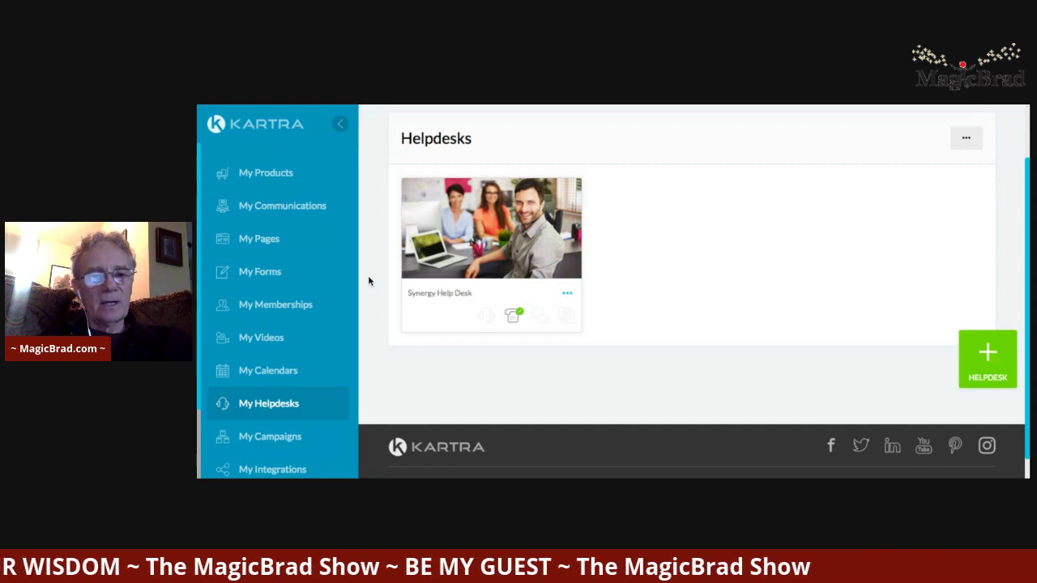
pyautogui.scroll(-1, 369, 281)
pyautogui.scroll(-1, 255, 358)
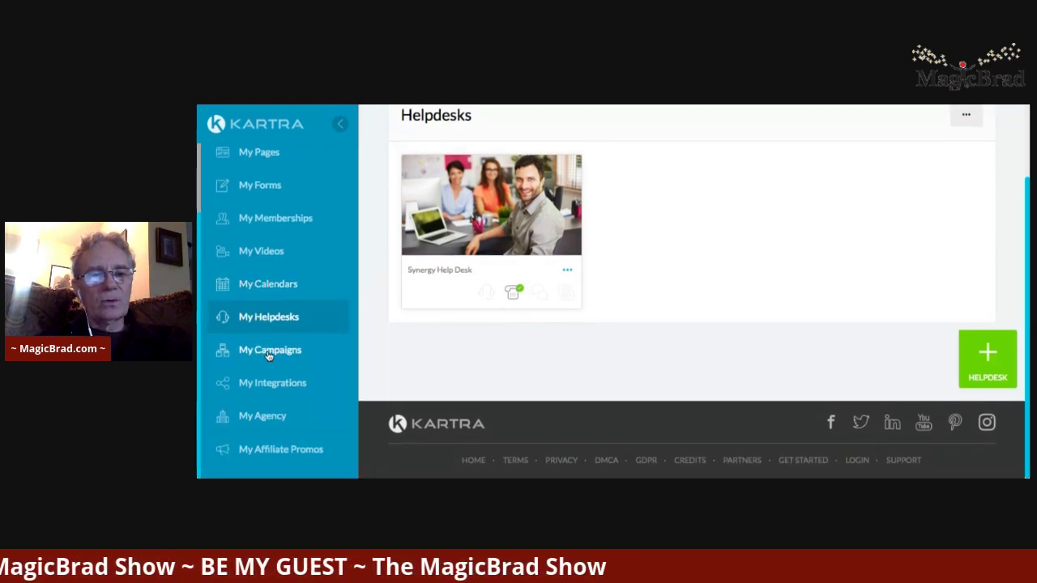
pyautogui.click(268, 352)
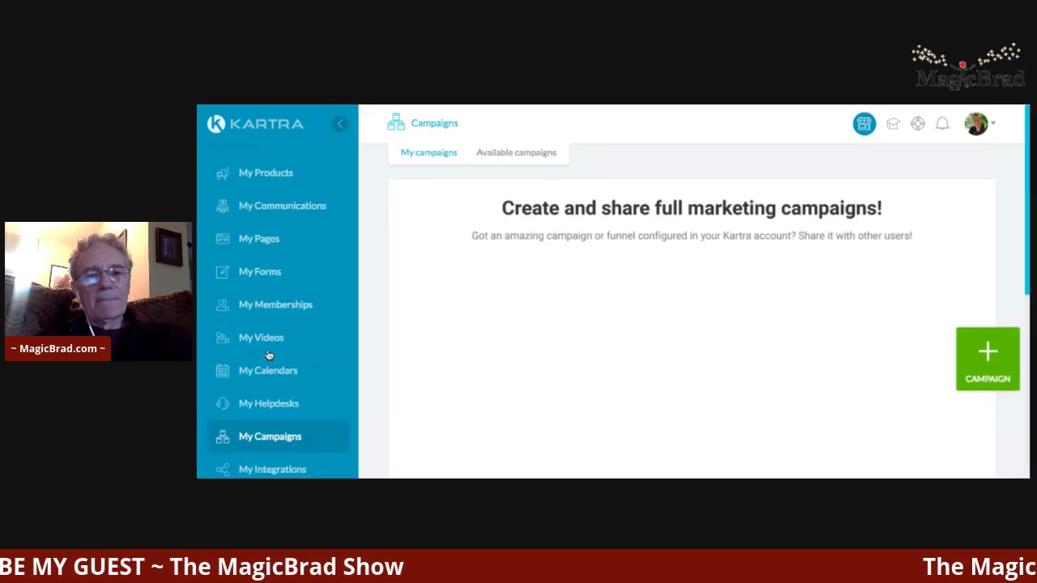